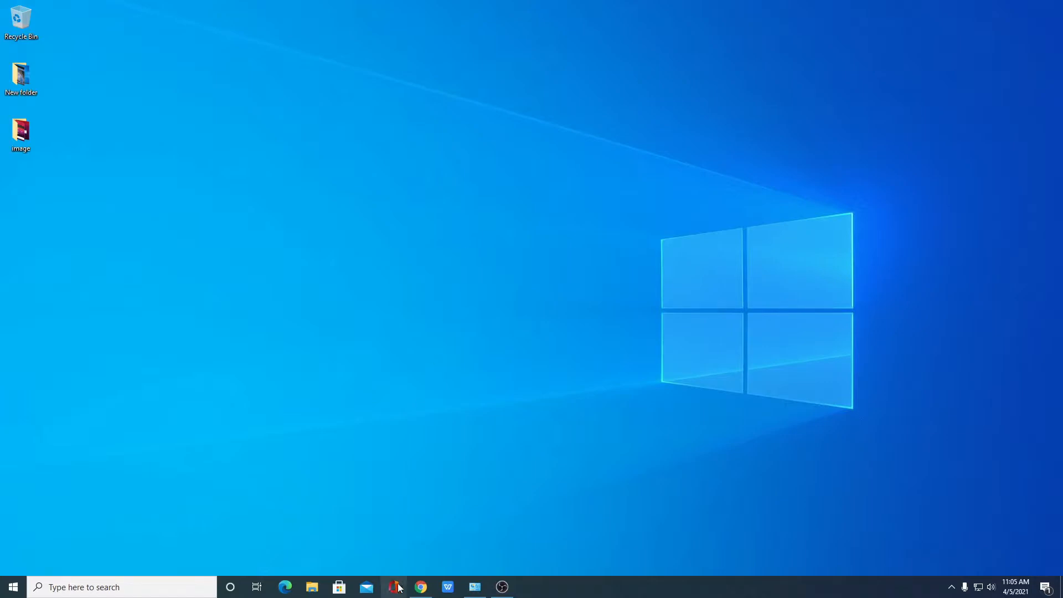
- Switch to Chrome and open the Eclipse desktop & web IDEs page from the "eclipse ide" search results
click(420, 587)
click(210, 7)
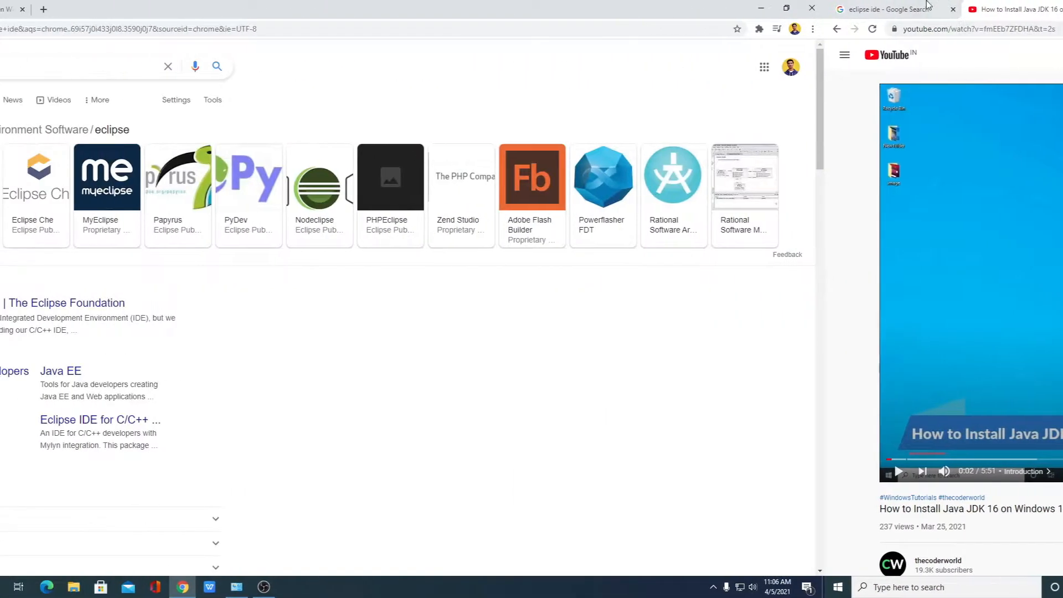
click(83, 16)
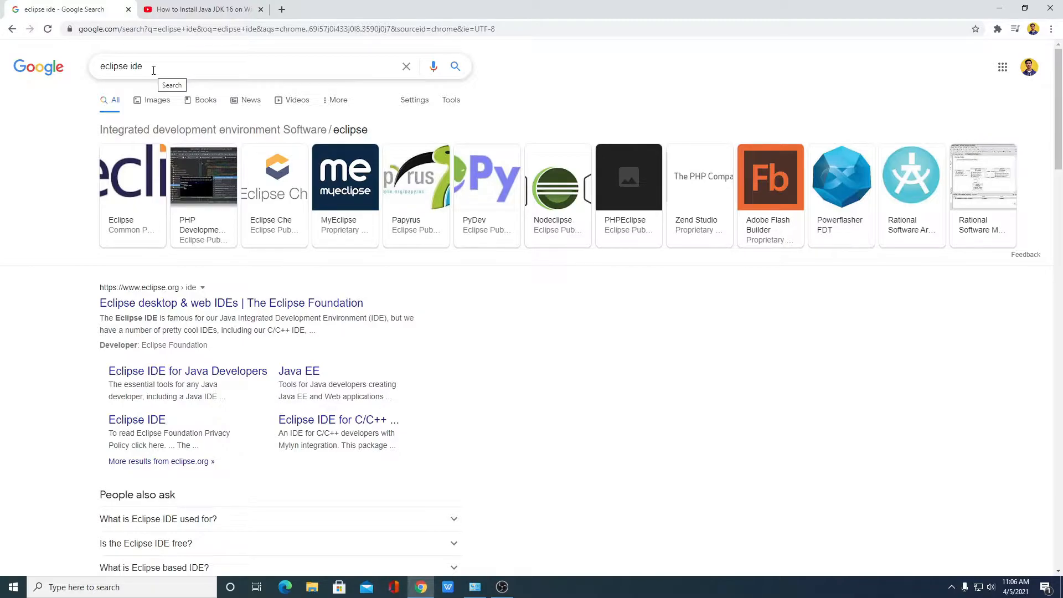
click(200, 304)
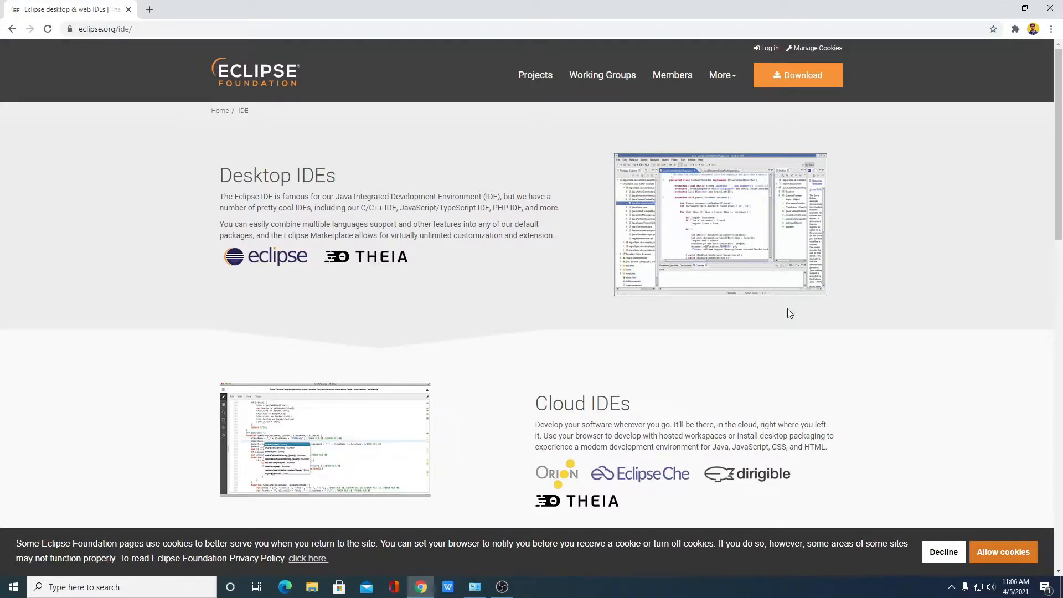
- Download the Eclipse IDE 2021-03 x86_64 installer from the Eclipse Foundation website
click(811, 84)
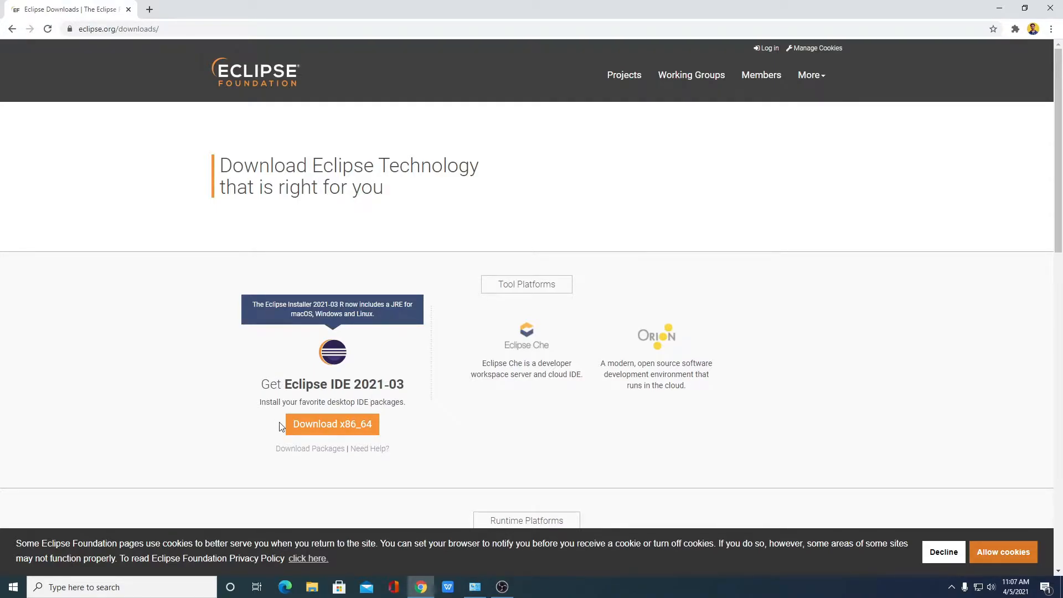
click(320, 425)
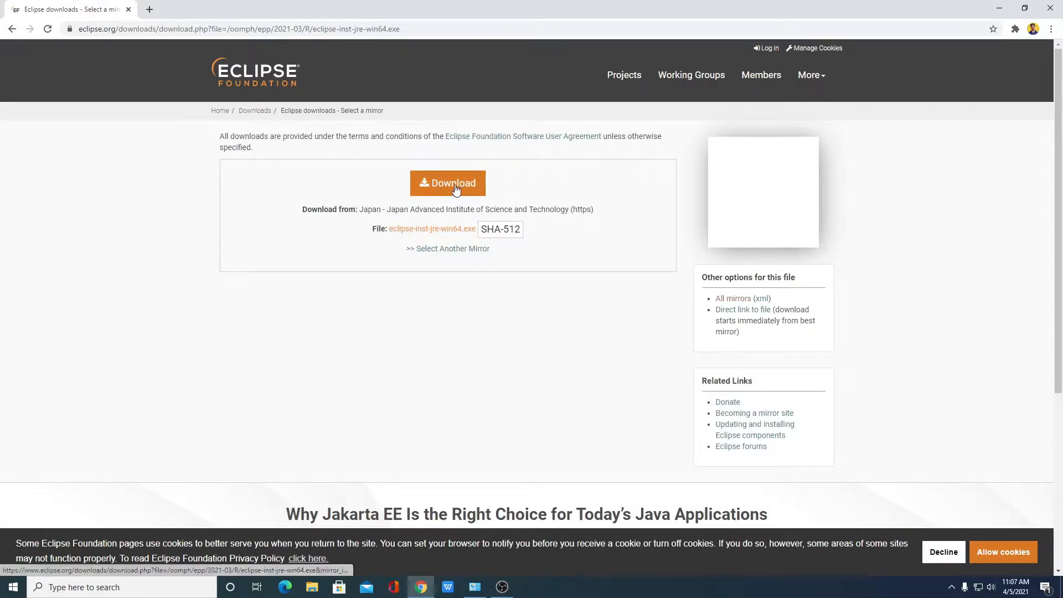
click(455, 189)
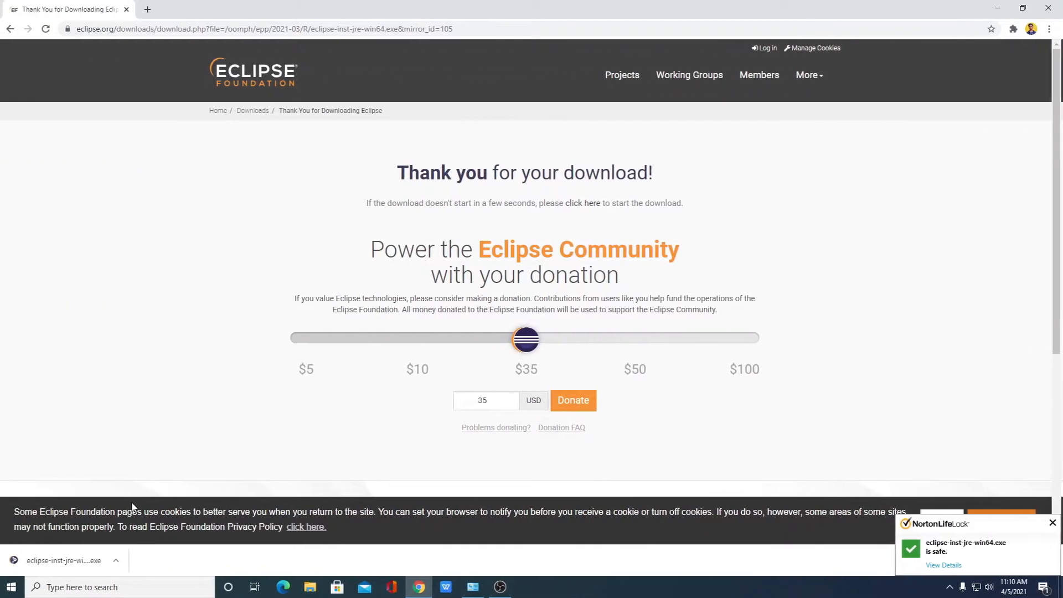
- Run the downloaded eclipse-inst-jre-win64.exe installer and minimize the browser window
click(116, 561)
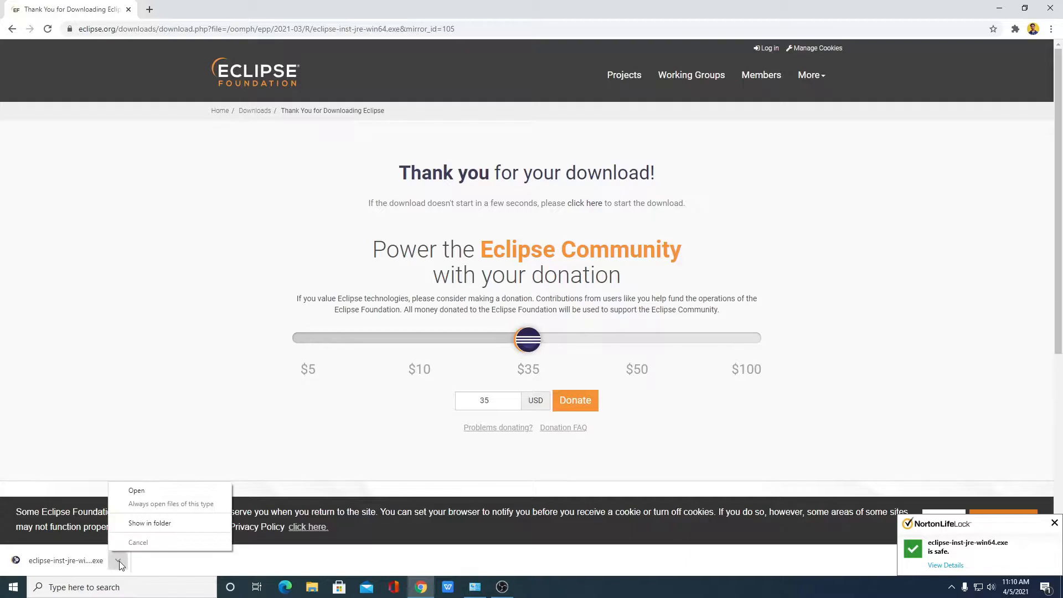
click(151, 490)
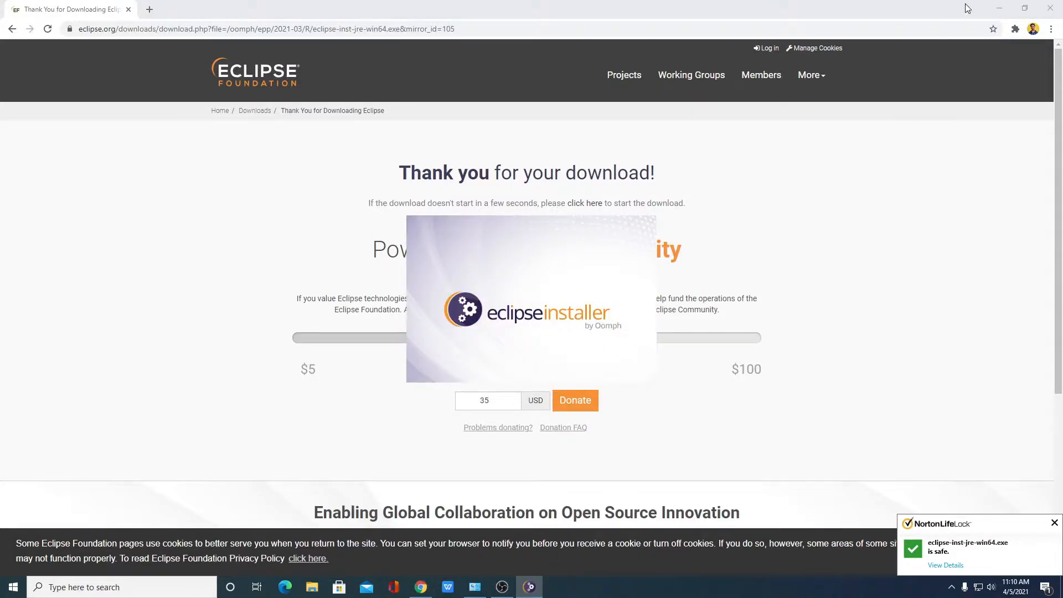
click(999, 8)
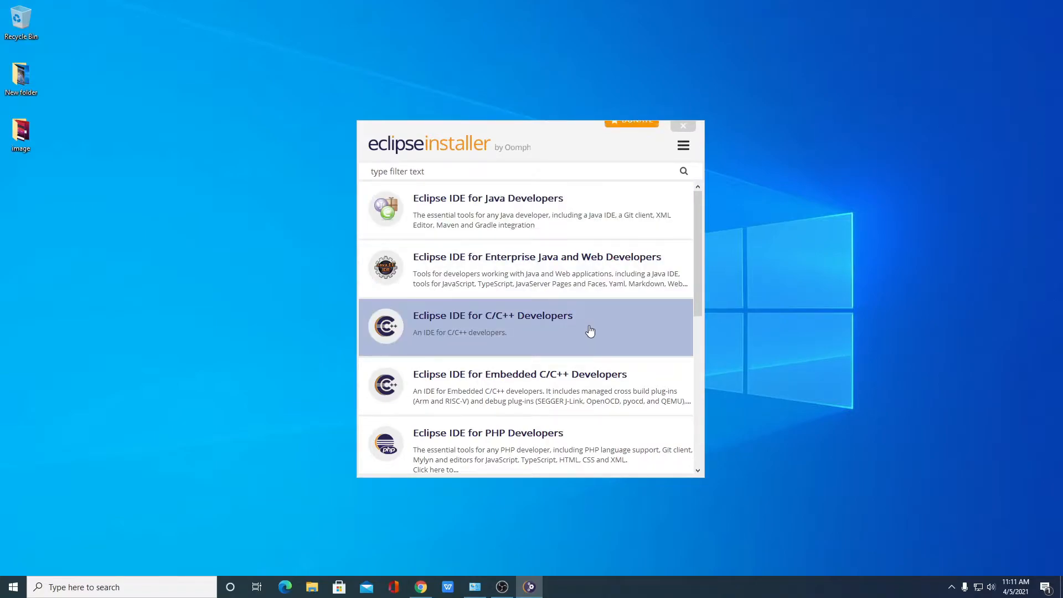
- Install Eclipse IDE for Java Developers with the default settings, accepting the software user agreement, and launch it
scroll(590, 331, down, 2)
scroll(591, 331, up, 2)
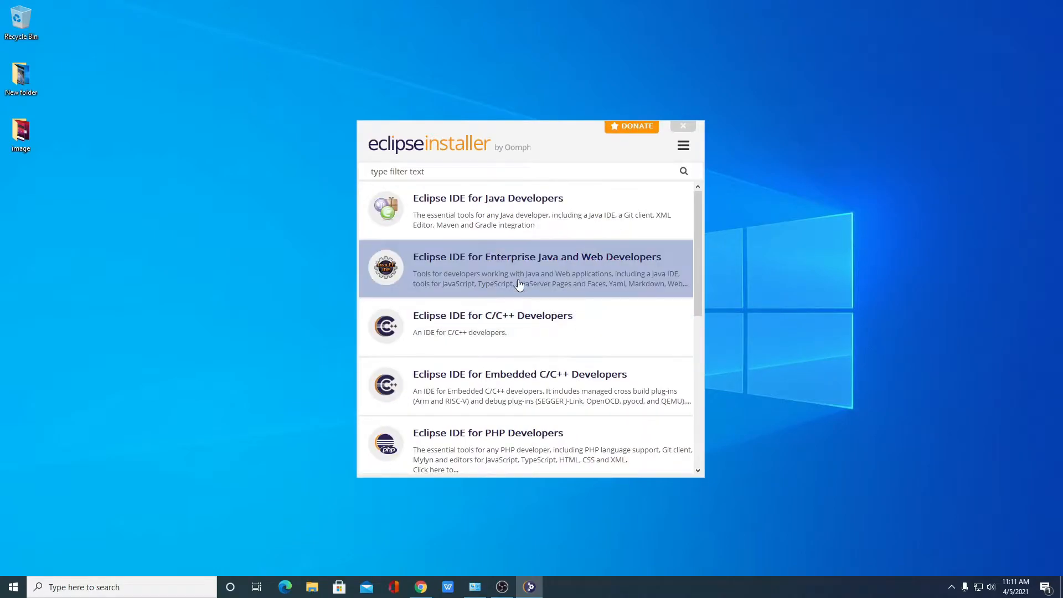
click(553, 209)
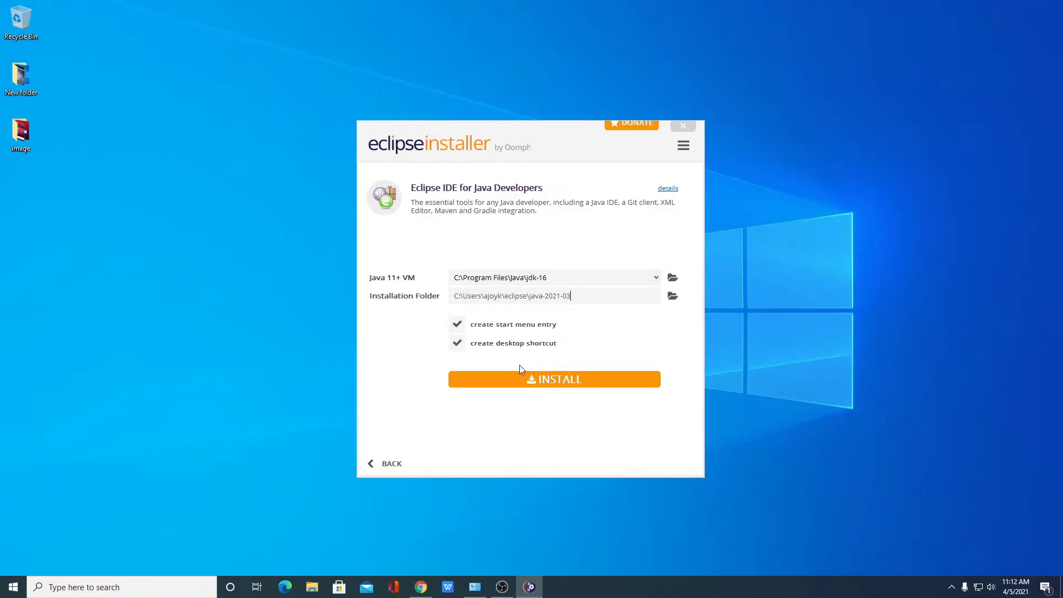
click(555, 381)
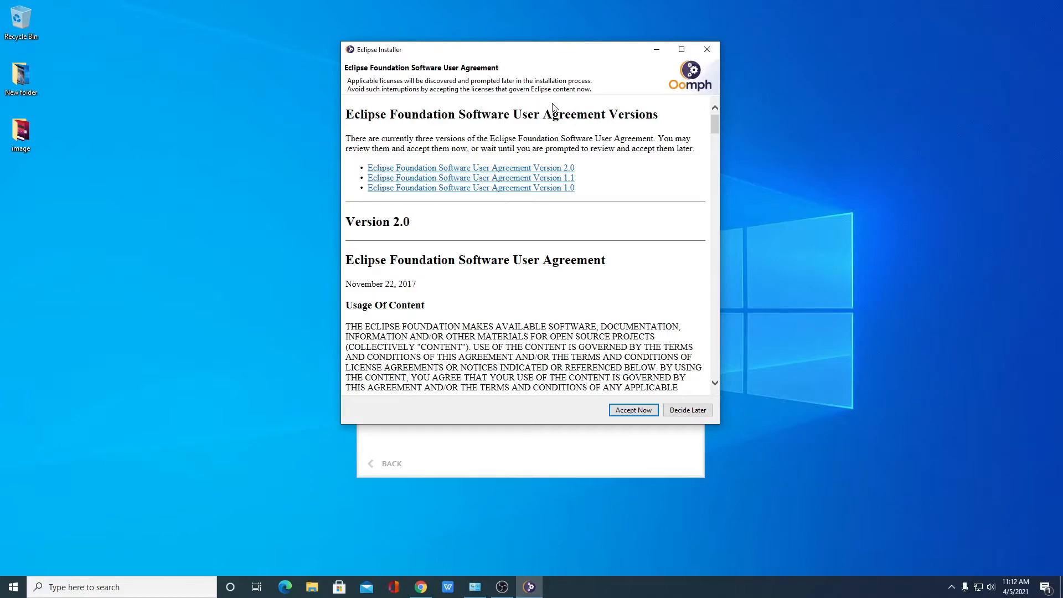
scroll(565, 199, down, 15)
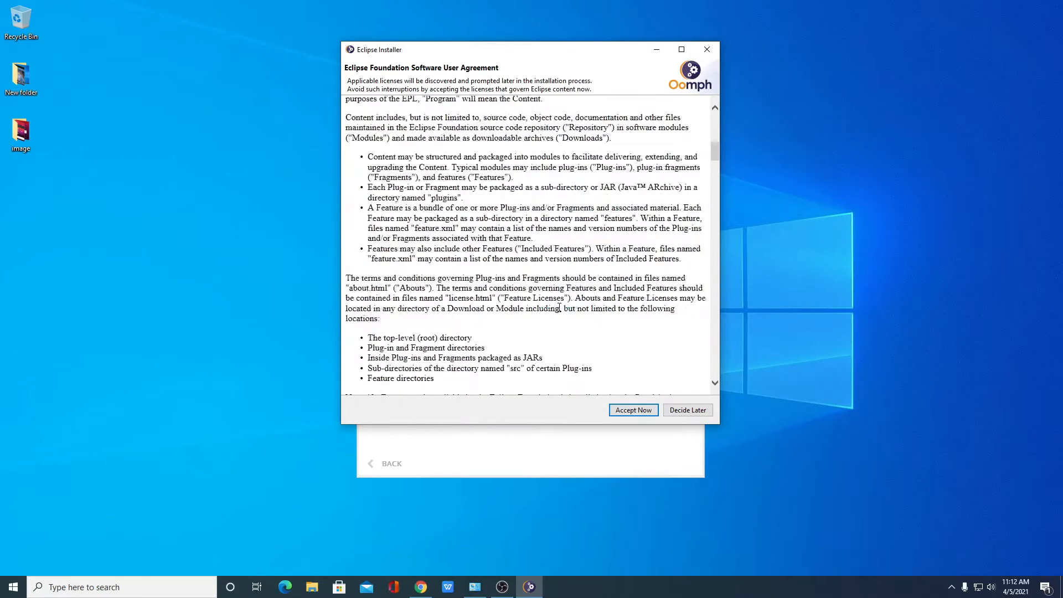
click(629, 416)
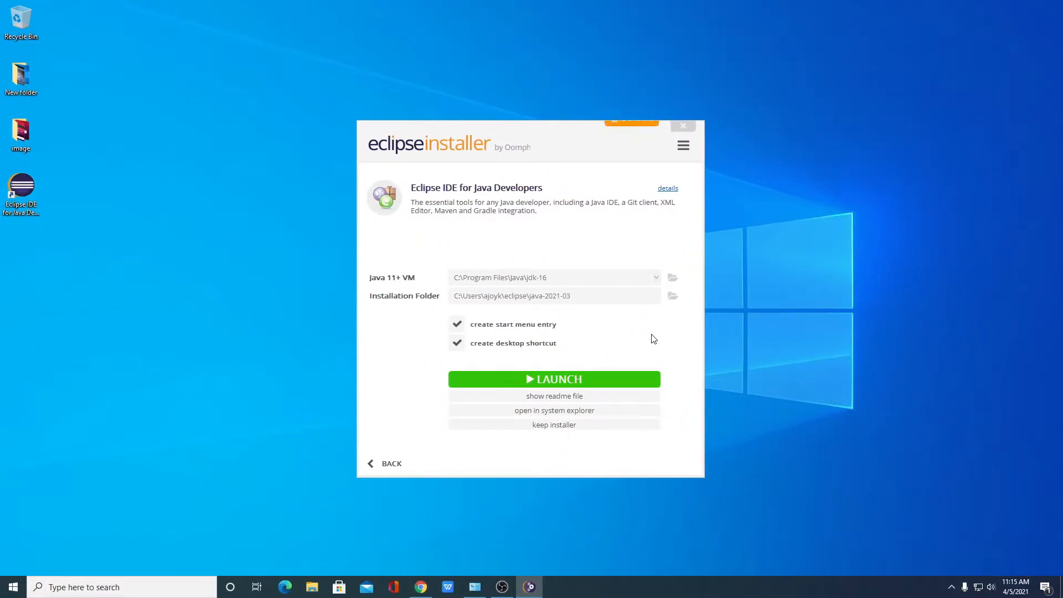
click(587, 379)
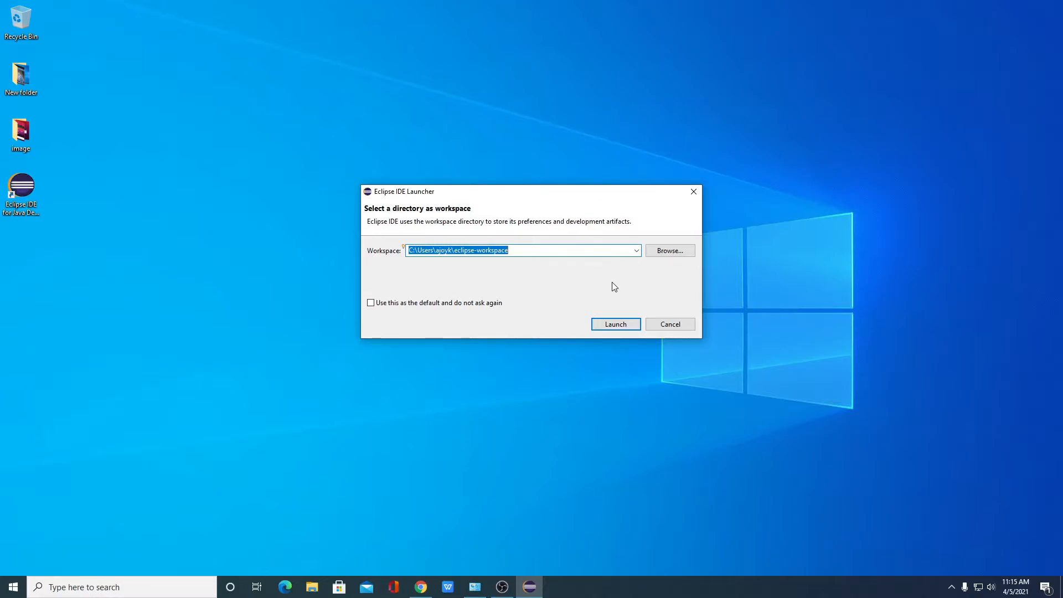
click(638, 252)
click(639, 253)
click(660, 253)
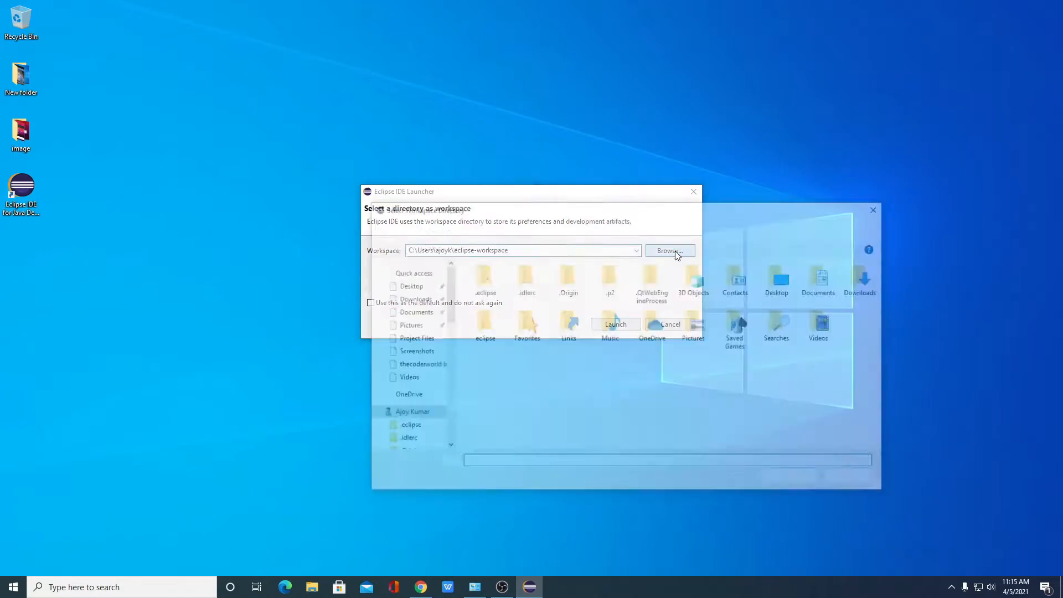
click(881, 207)
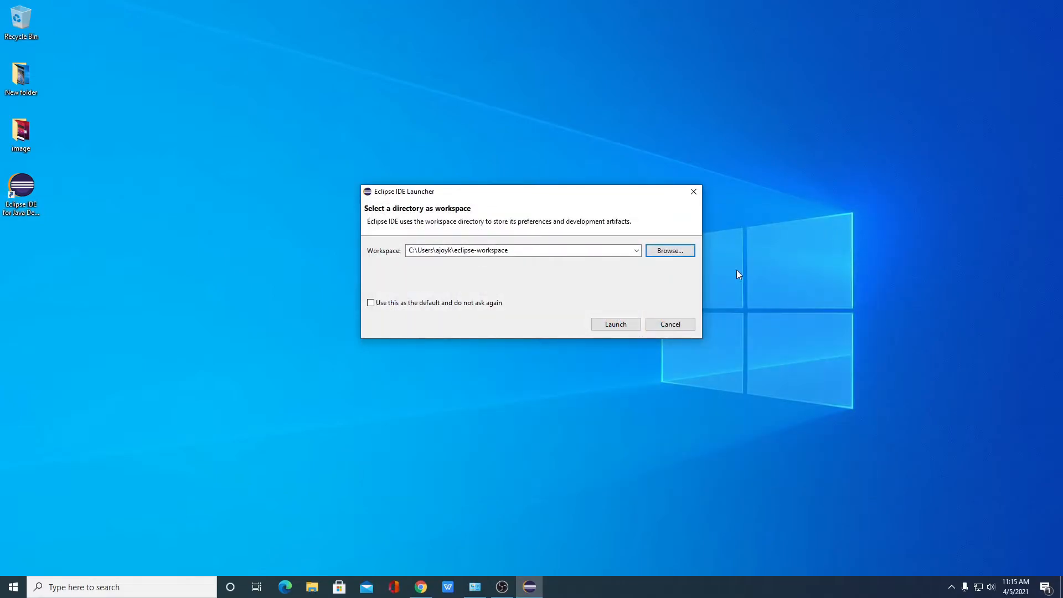
- Open Eclipse in the default eclipse-workspace directory, maximized, and close its Welcome and Donate pages
click(616, 325)
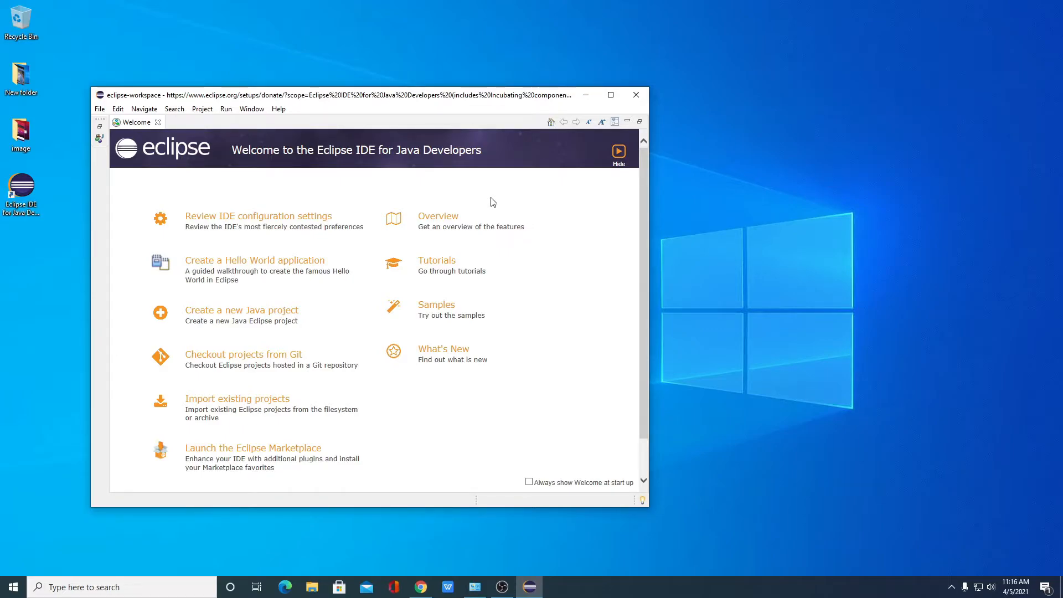
click(611, 95)
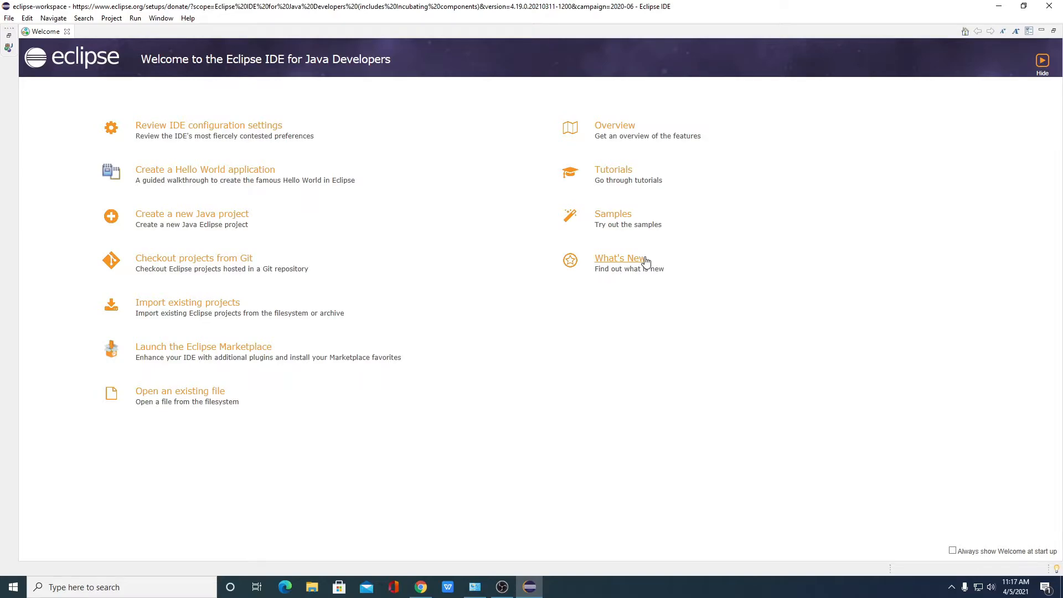
click(67, 31)
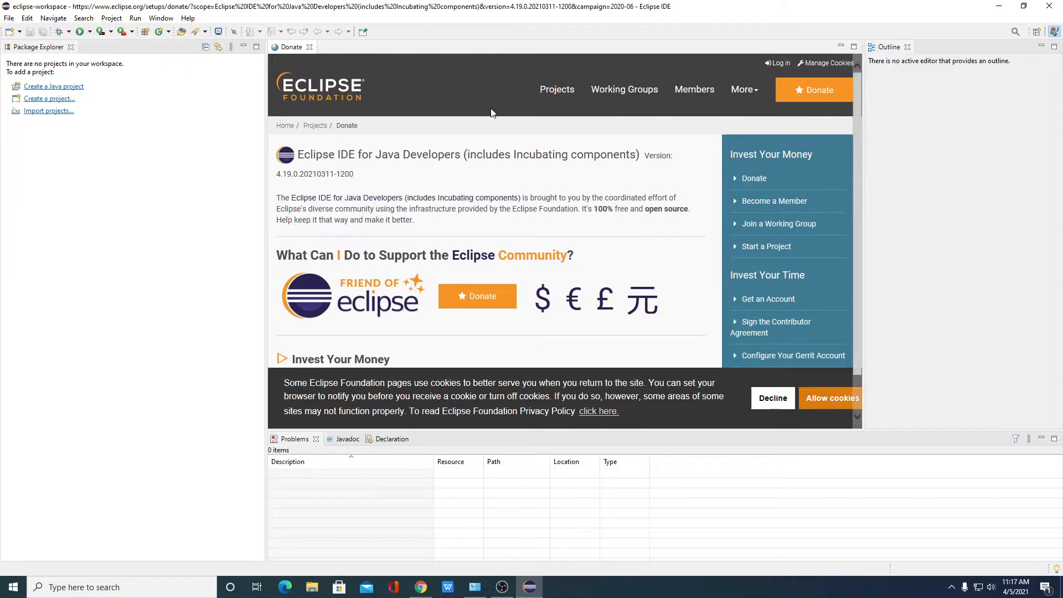
click(310, 47)
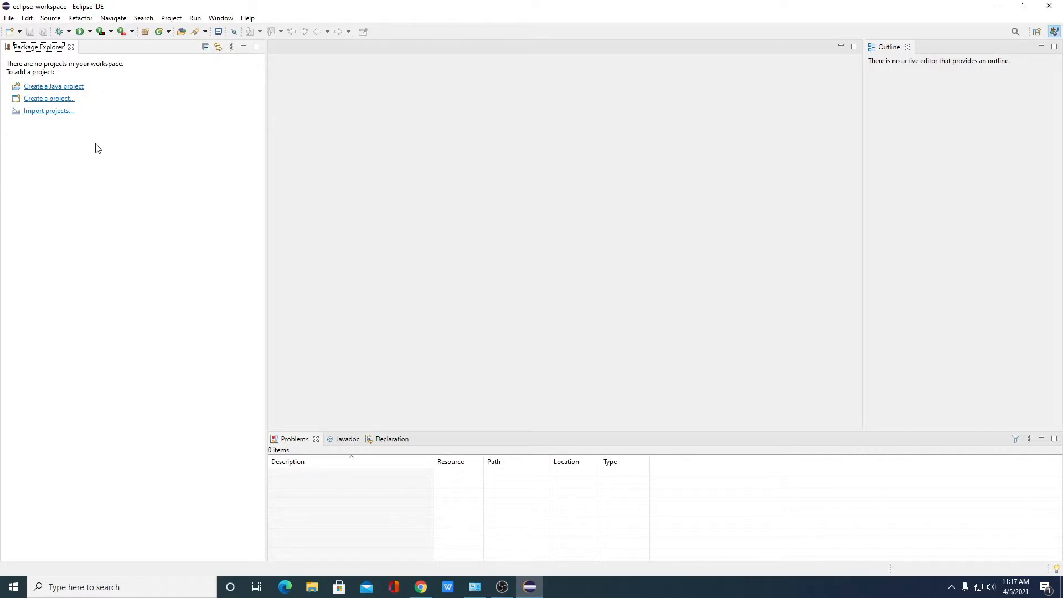
click(10, 18)
mouse_move(34, 21)
mouse_move(180, 22)
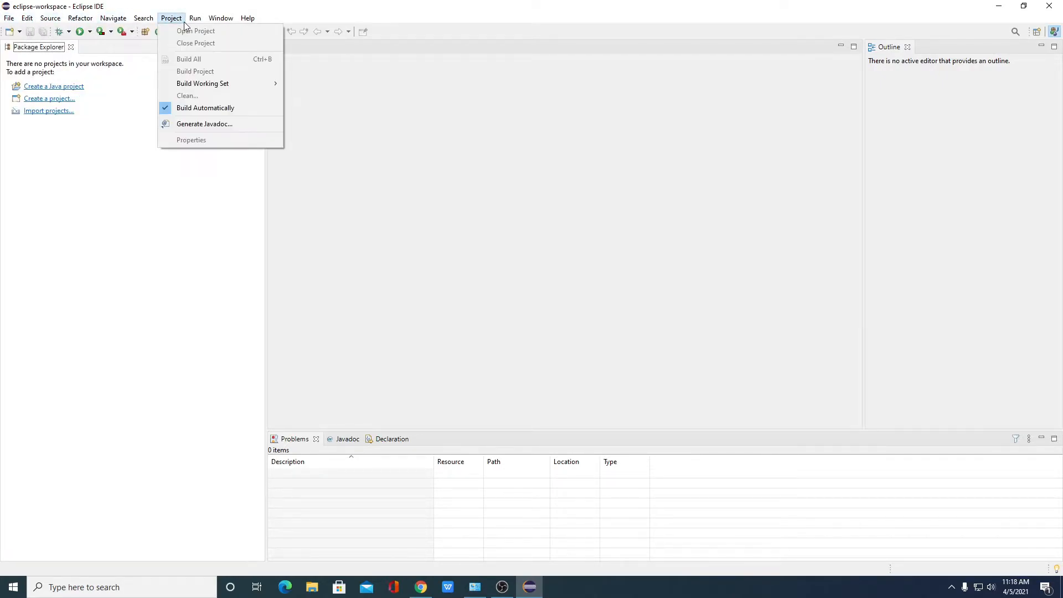
click(426, 133)
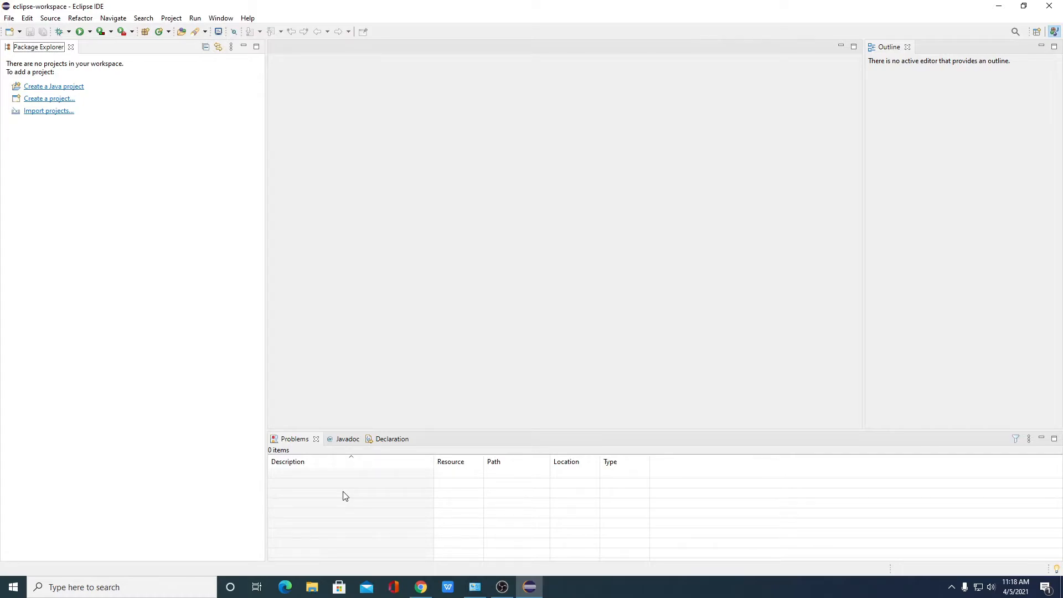
click(342, 441)
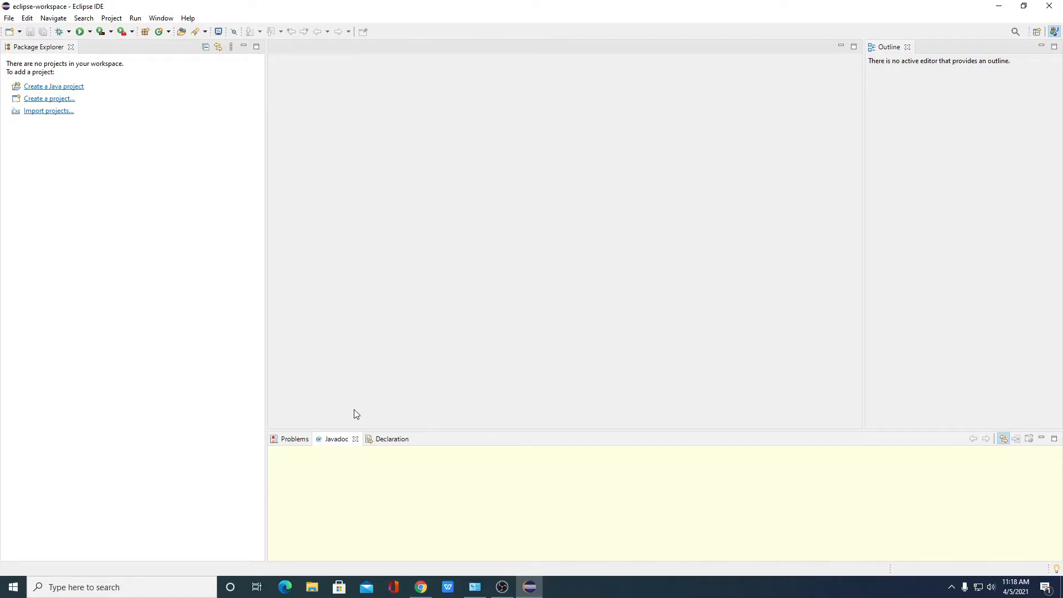
click(394, 443)
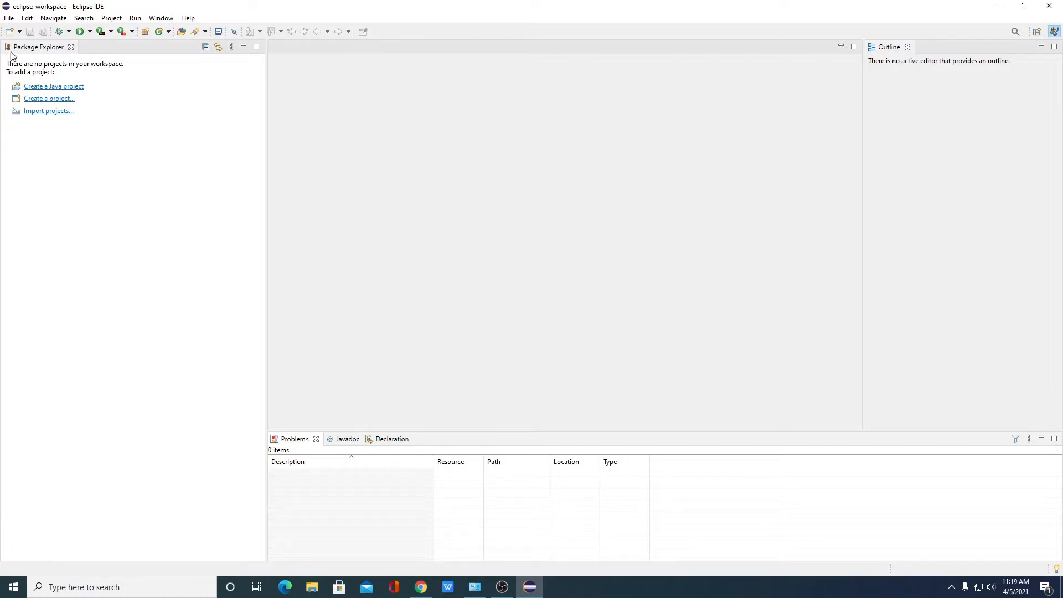
- Set up a new Java project named Test with the JavaSE-15 execution environment and continue to its Java build settings
click(9, 18)
mouse_move(19, 32)
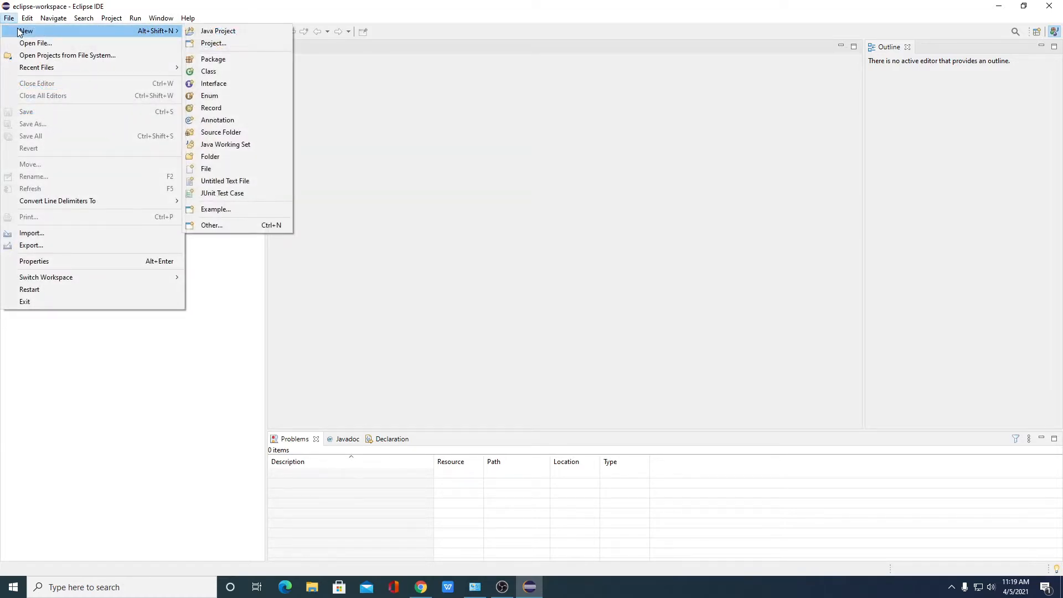
click(250, 31)
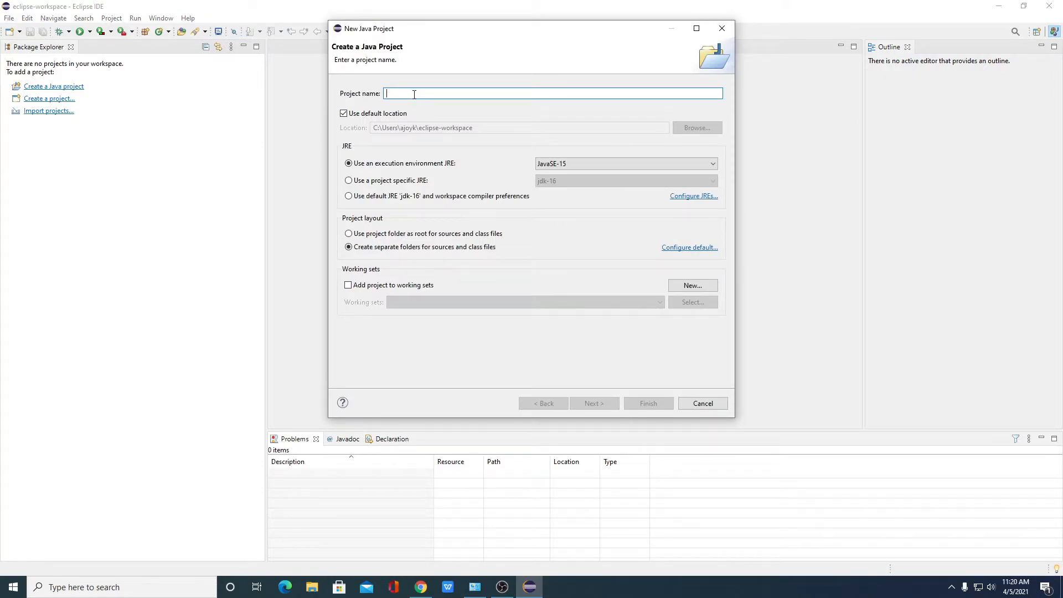
text(Test)
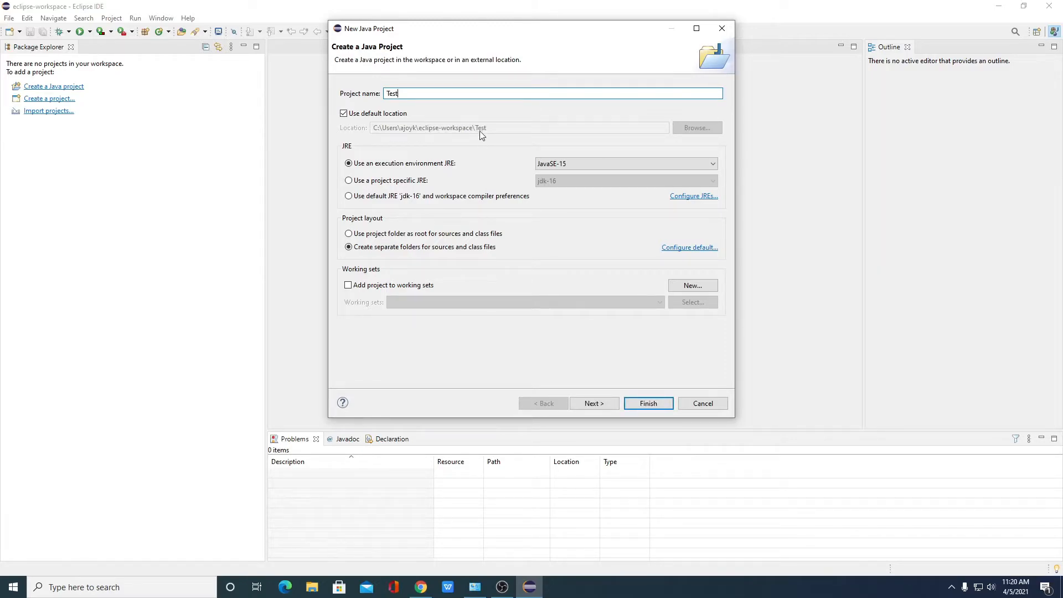
click(563, 163)
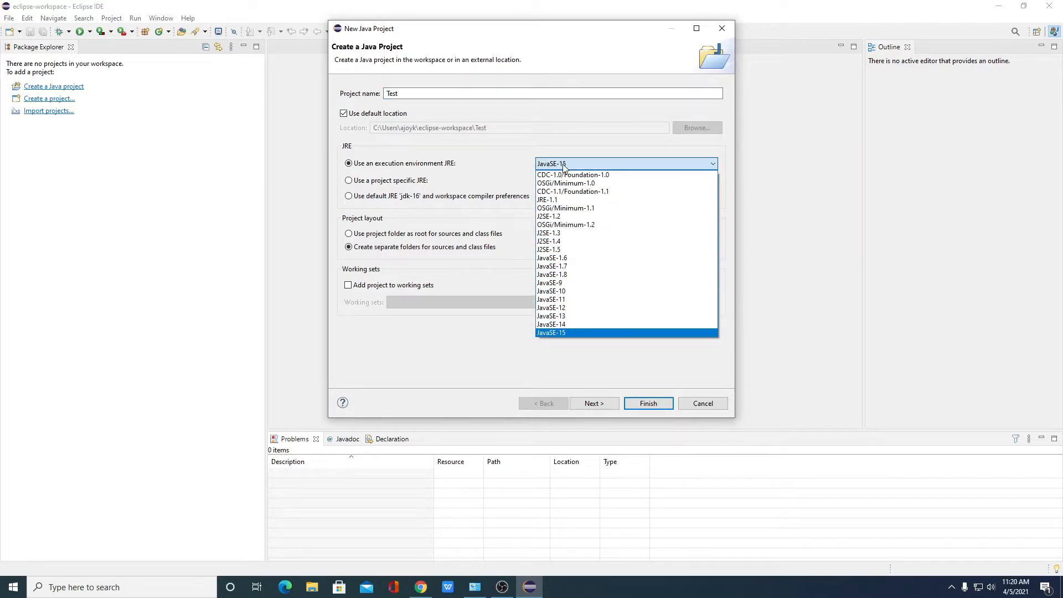
click(563, 164)
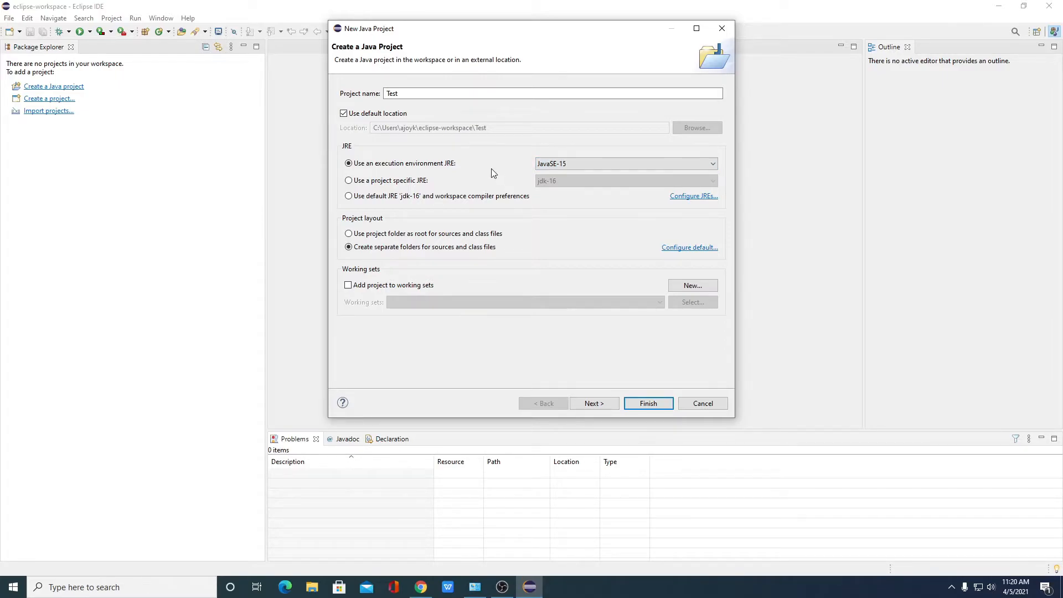
click(582, 404)
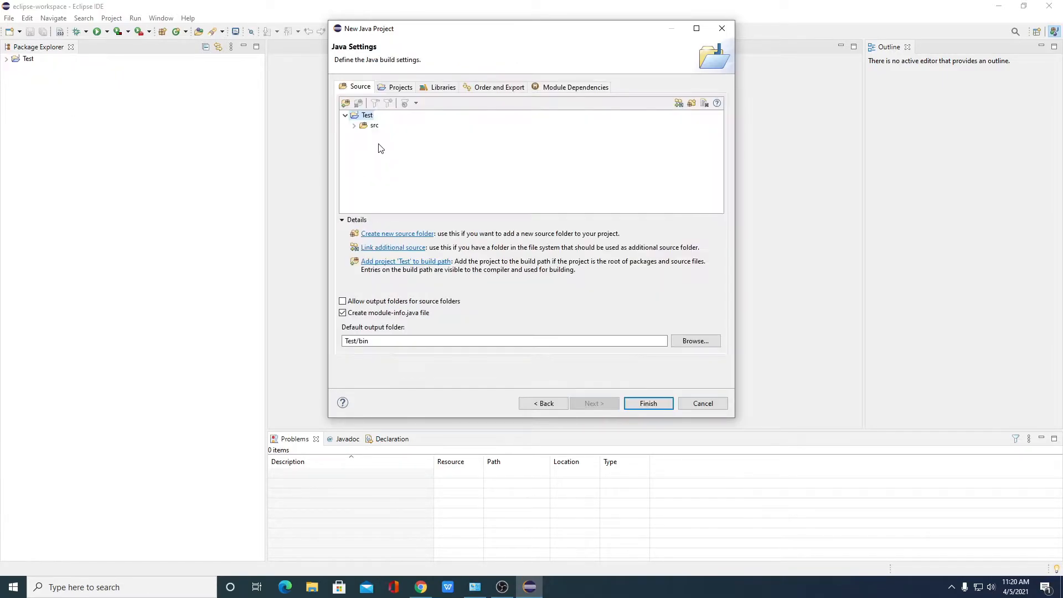
- Finish the Test project with its src source folder and create module-info.java with the module name testmodule
click(354, 126)
click(374, 127)
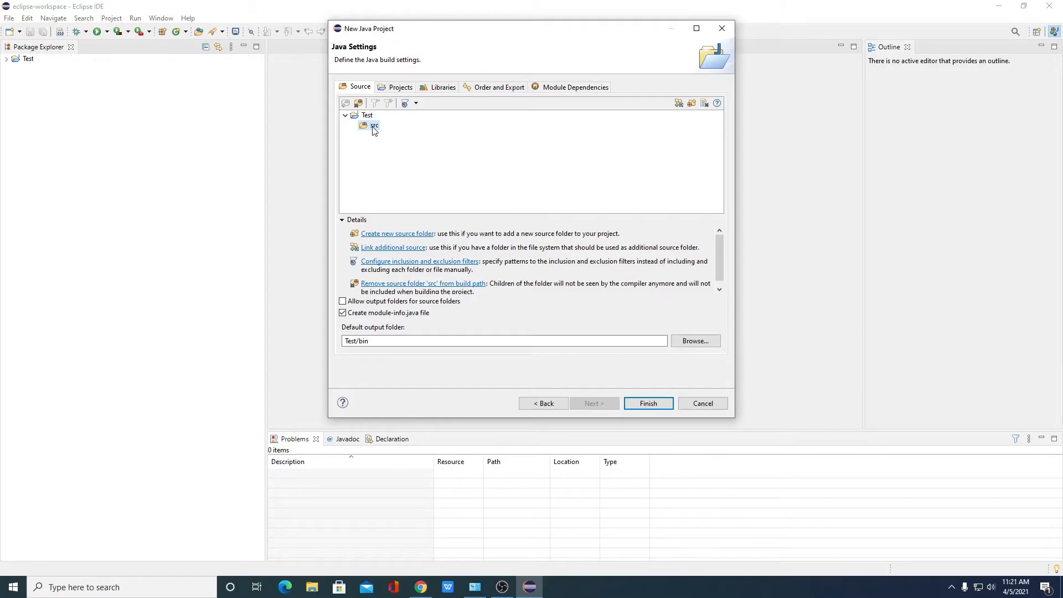
click(646, 403)
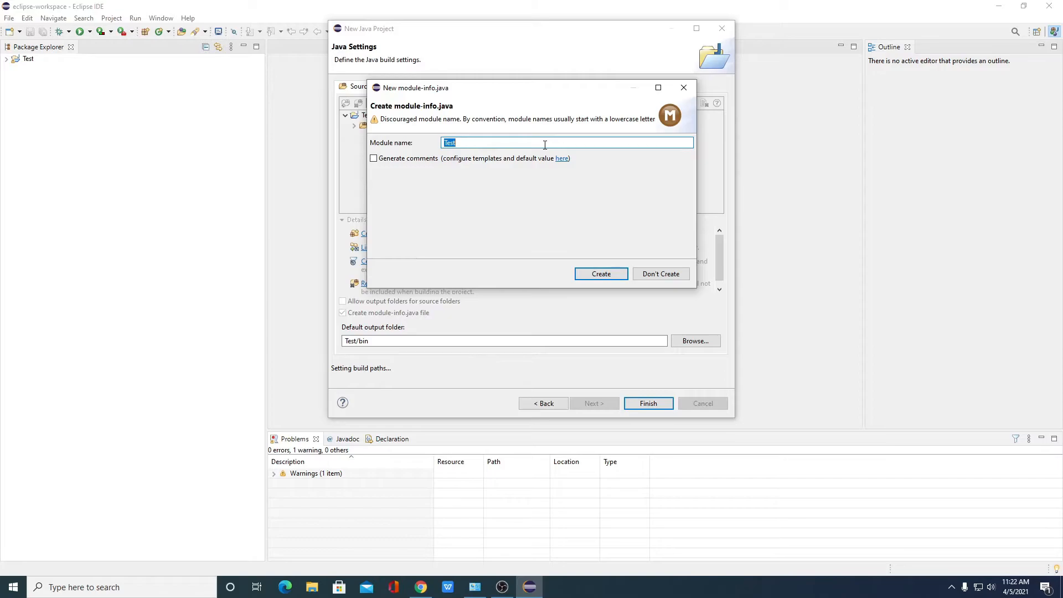
key(BackSpace)
text(testmo)
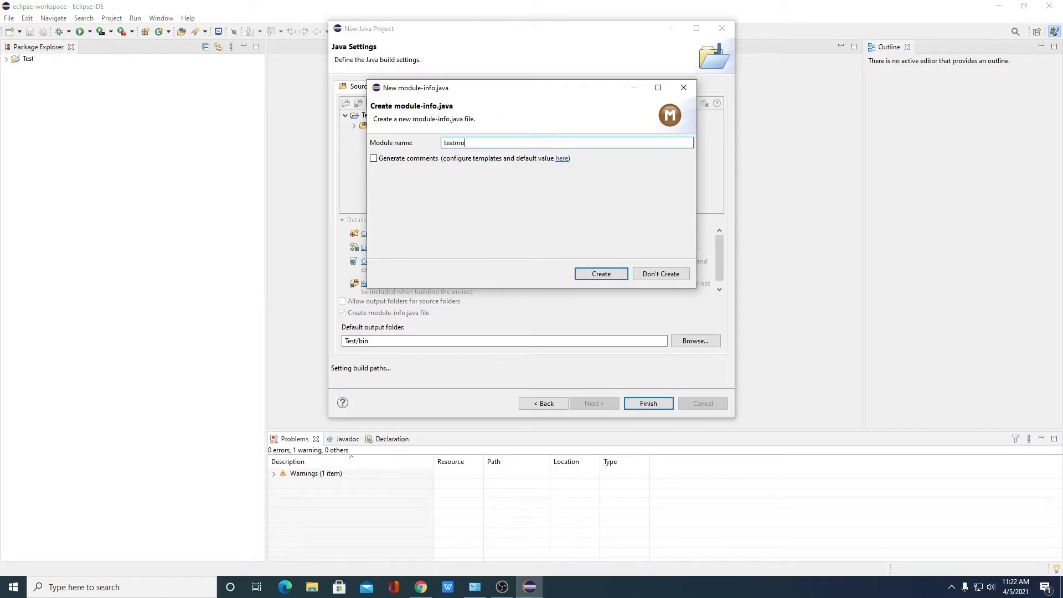
text(dule)
click(610, 275)
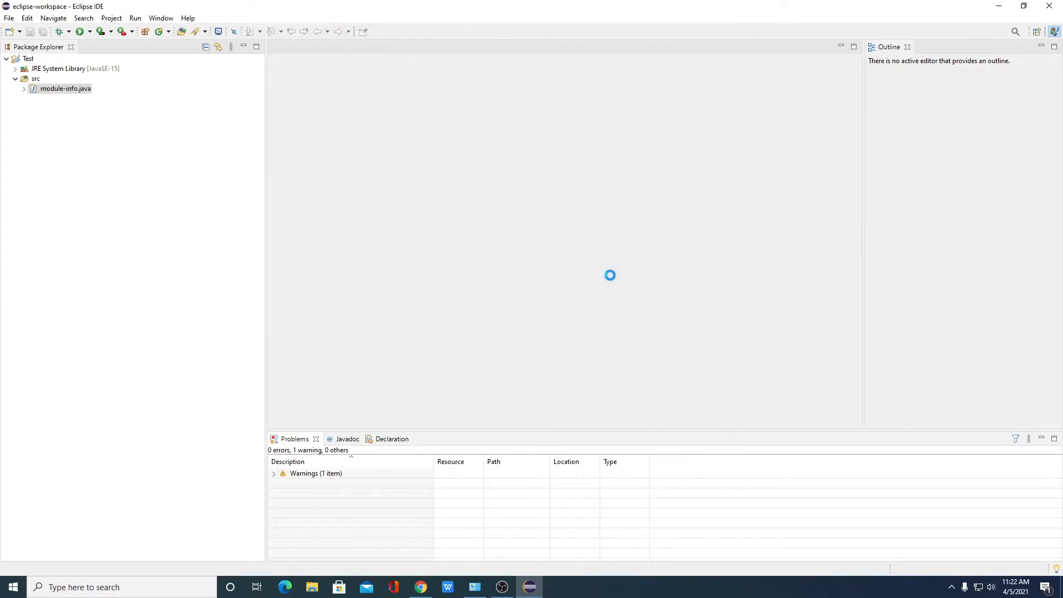
- Open the Colors and Fonts preferences by filtering for "font", and expand the Basic category
click(299, 64)
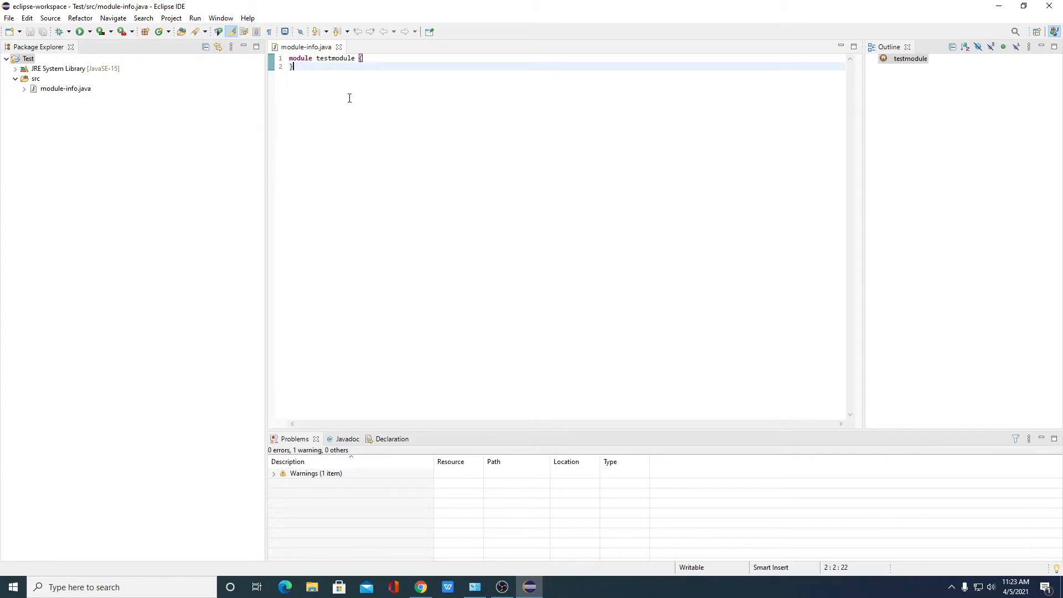
click(221, 18)
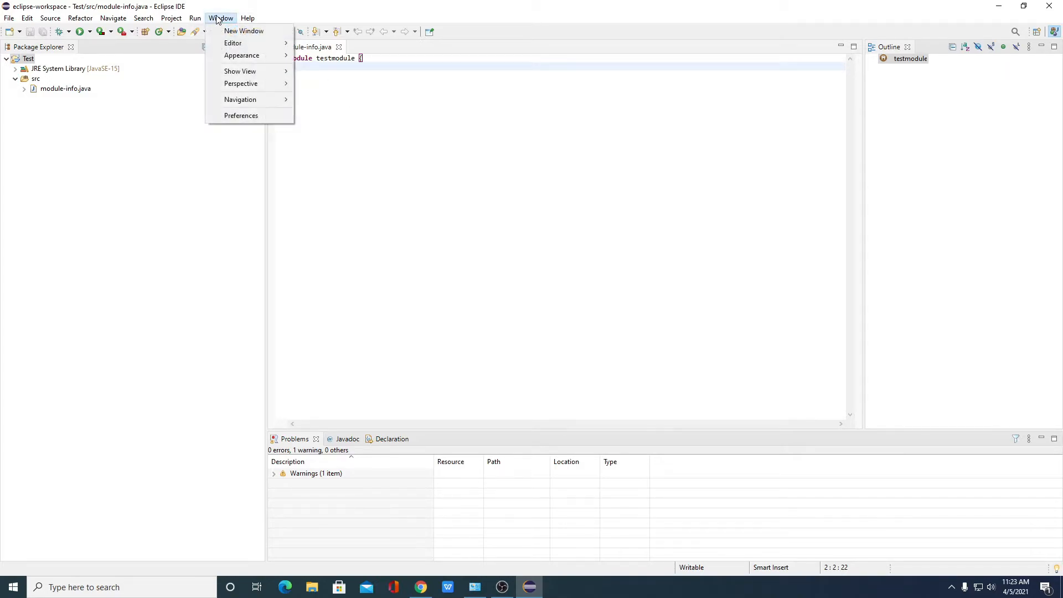
click(234, 117)
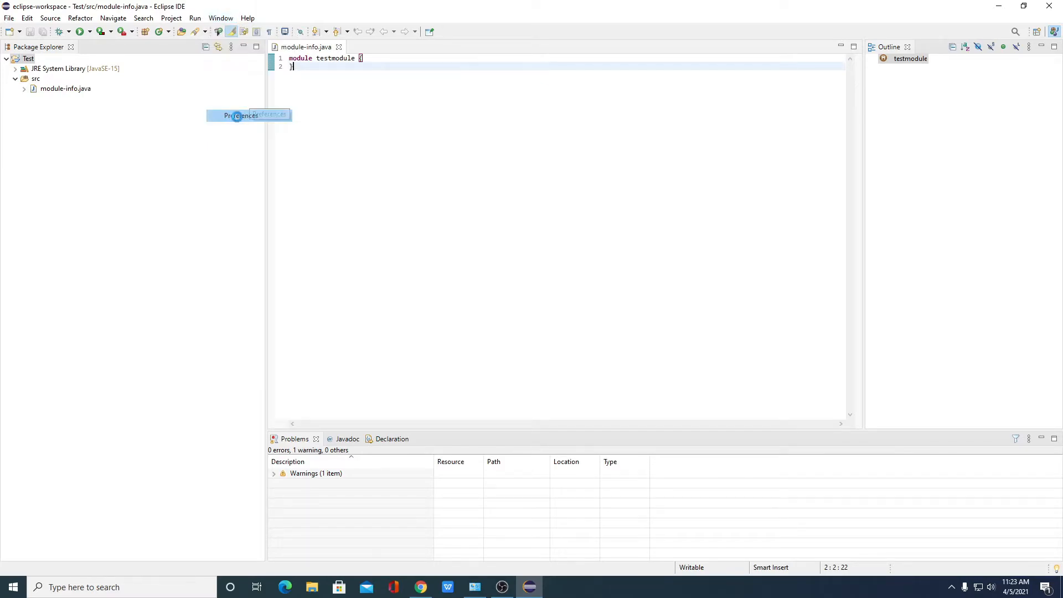
click(415, 110)
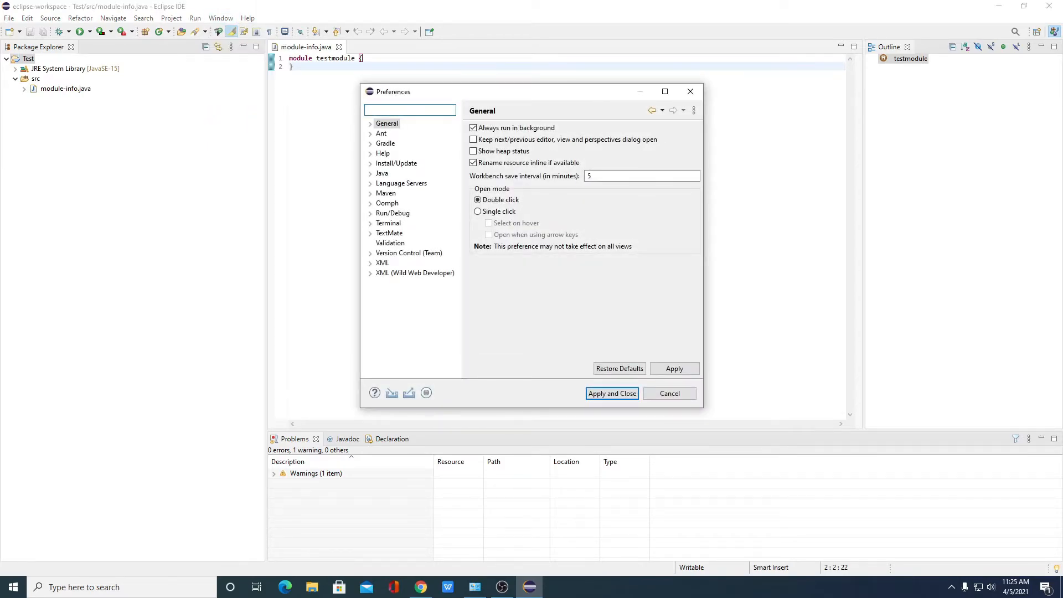
text(font)
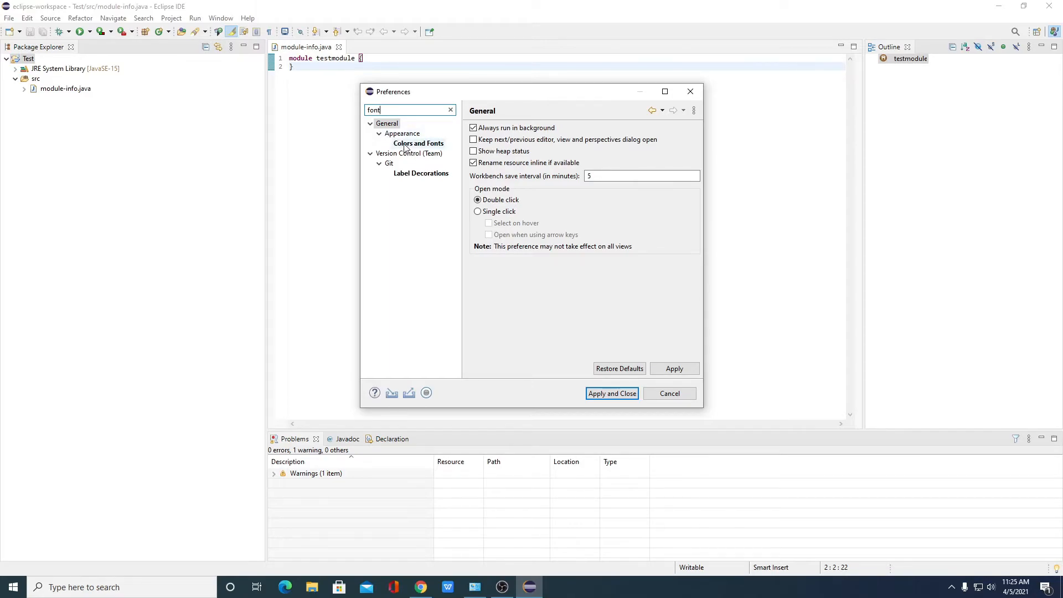
click(406, 145)
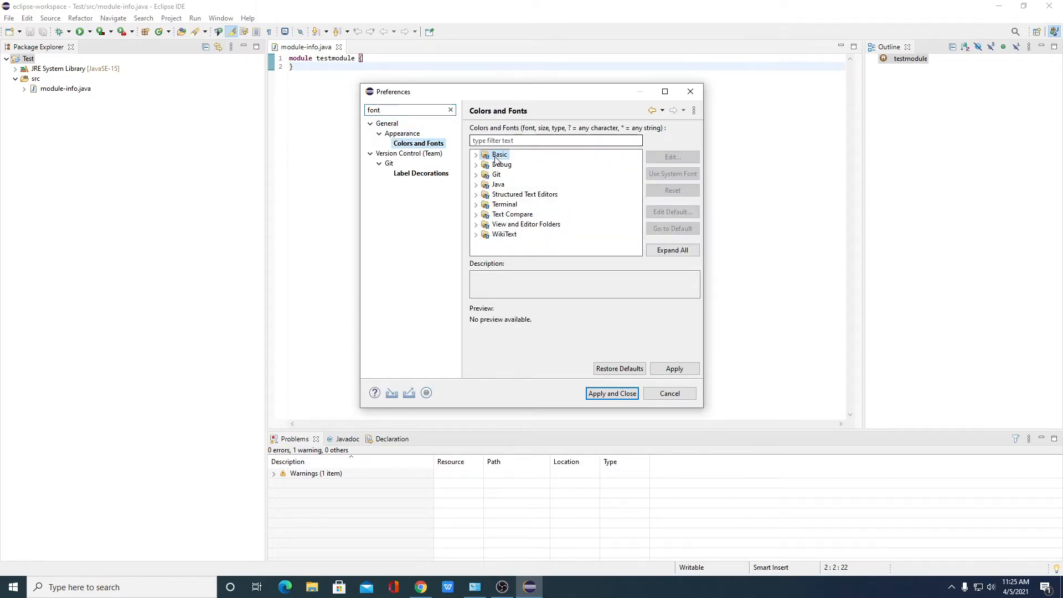
click(477, 155)
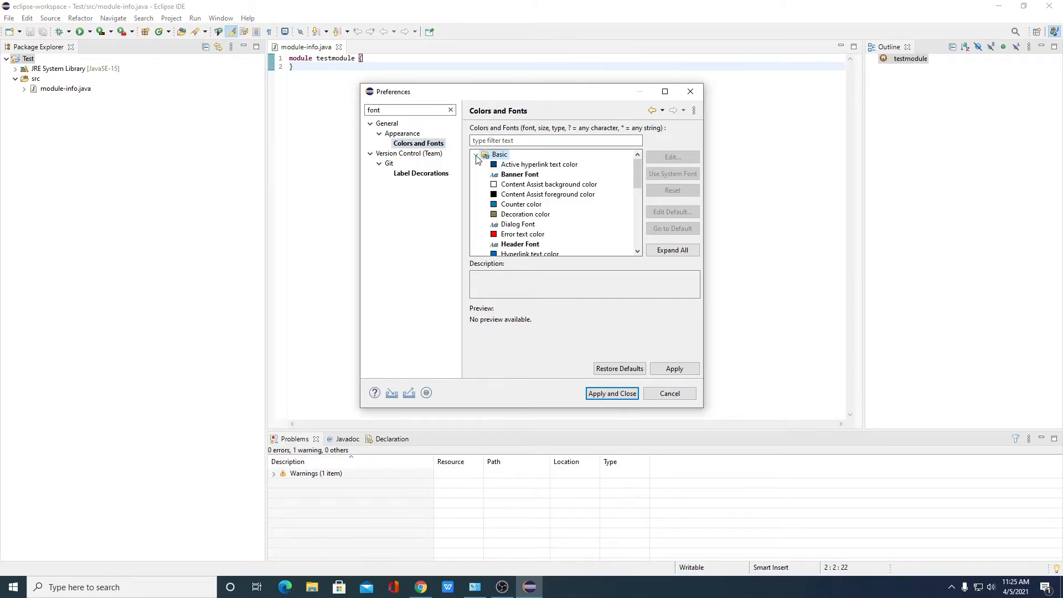
- Set the Basic Text Font used by text editors to size 18, then apply the change and close the preferences
scroll(515, 244, down, 4)
click(516, 245)
double_click(516, 245)
click(575, 229)
click(575, 246)
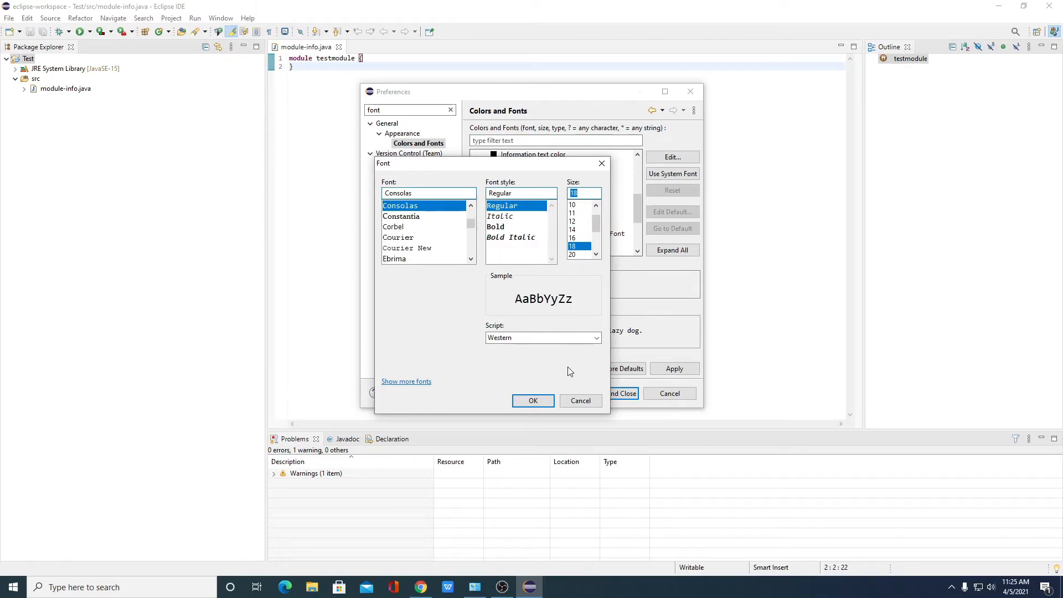
click(533, 400)
click(674, 370)
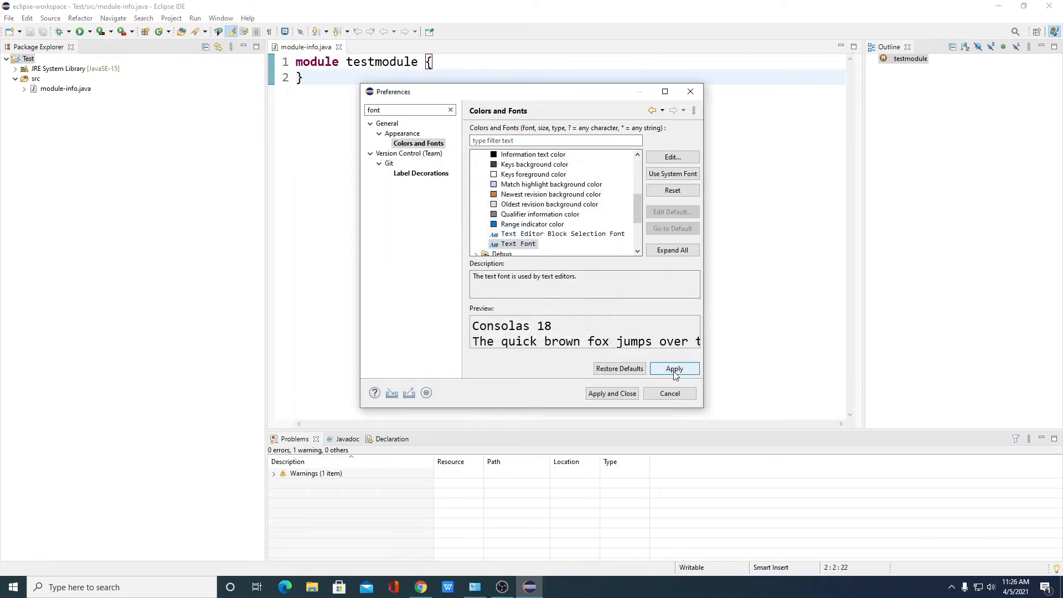
click(617, 392)
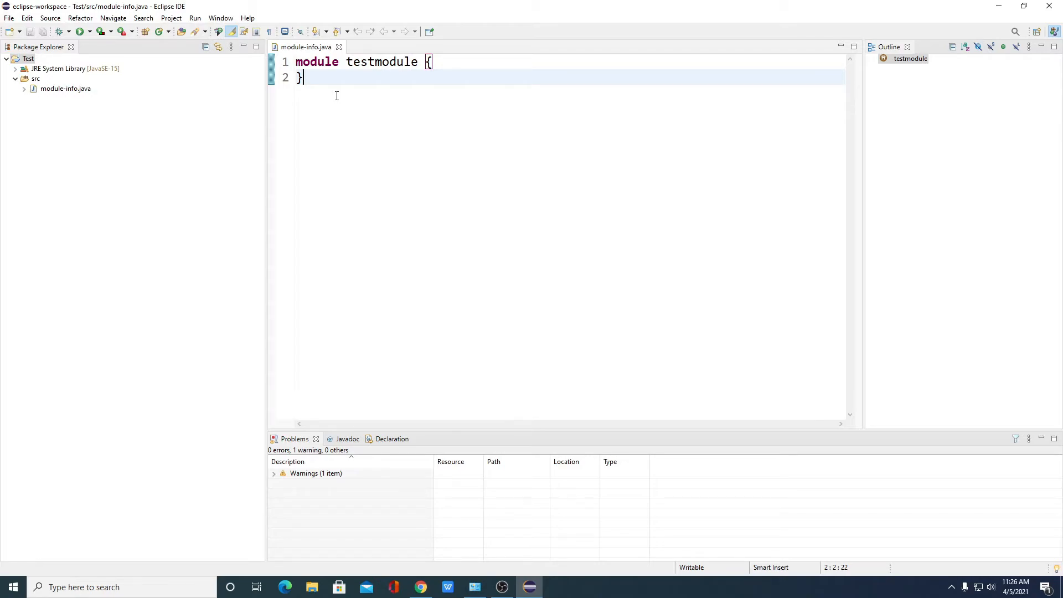
- Create a new package named demo in the Test project's src folder
right_click(36, 80)
mouse_move(59, 93)
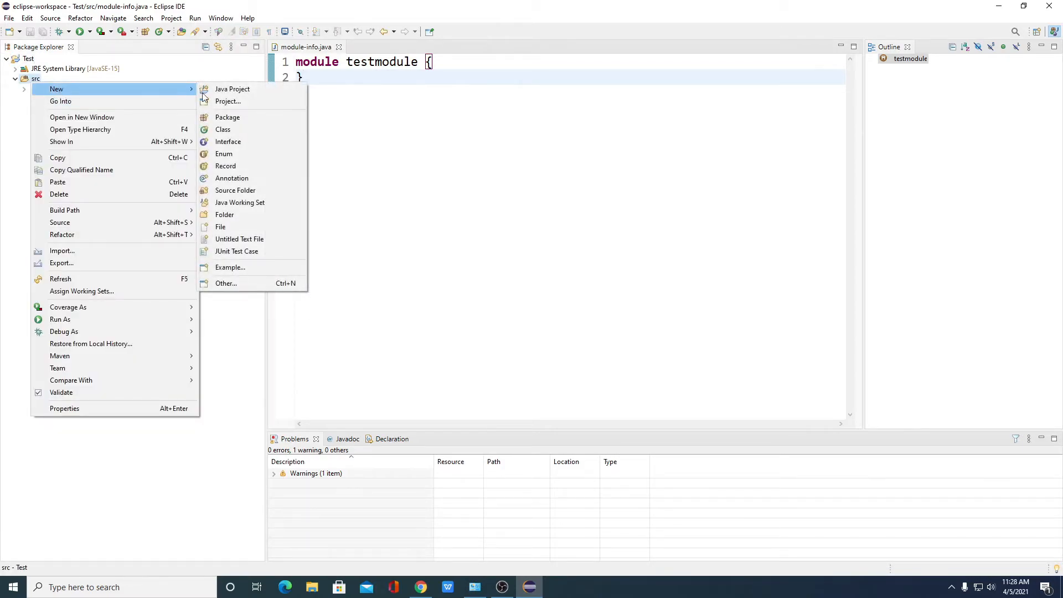
click(250, 119)
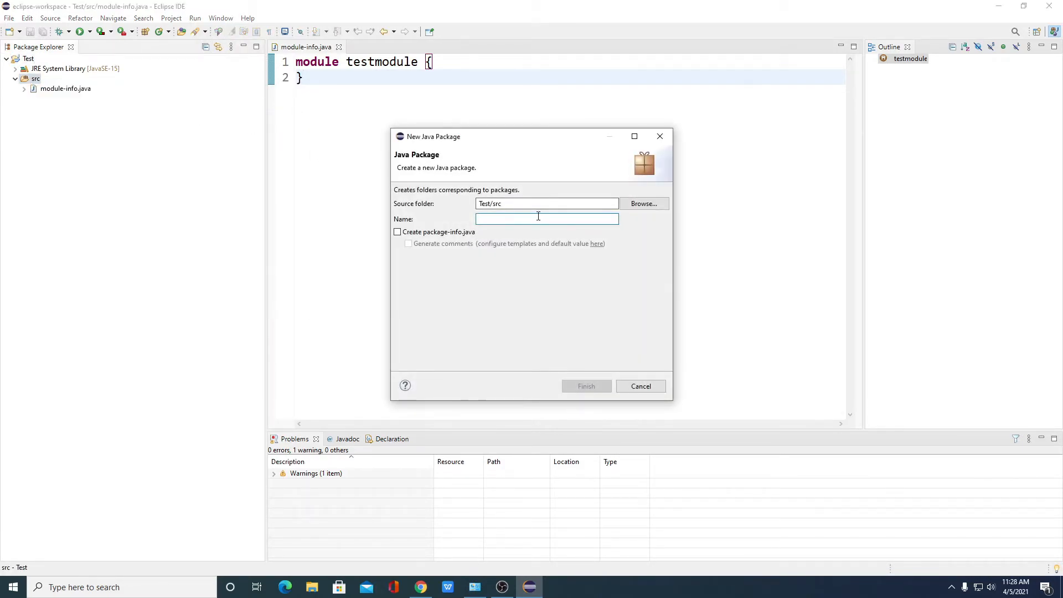
text(demo)
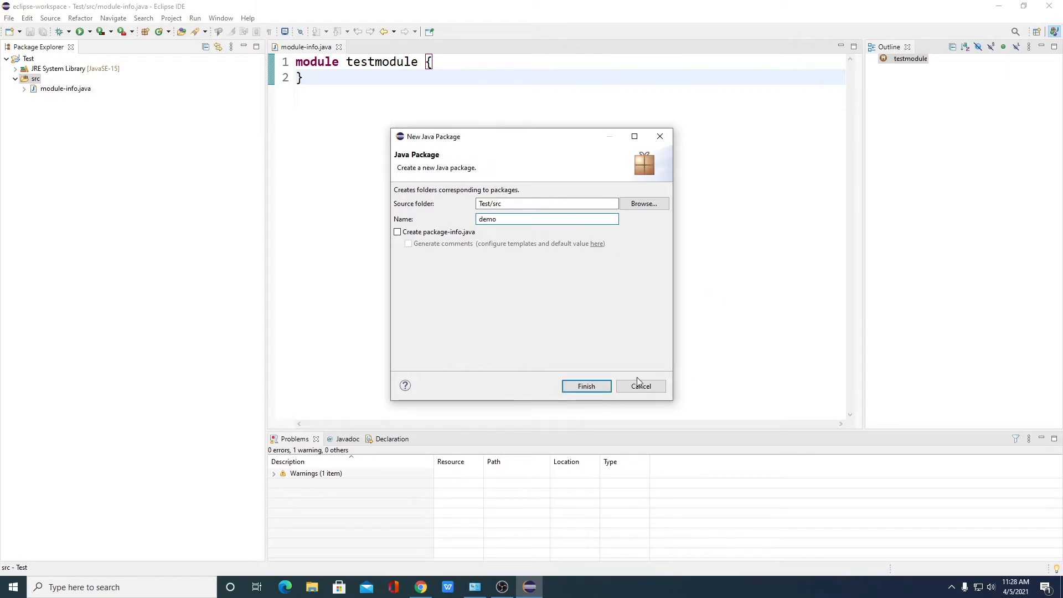
click(576, 387)
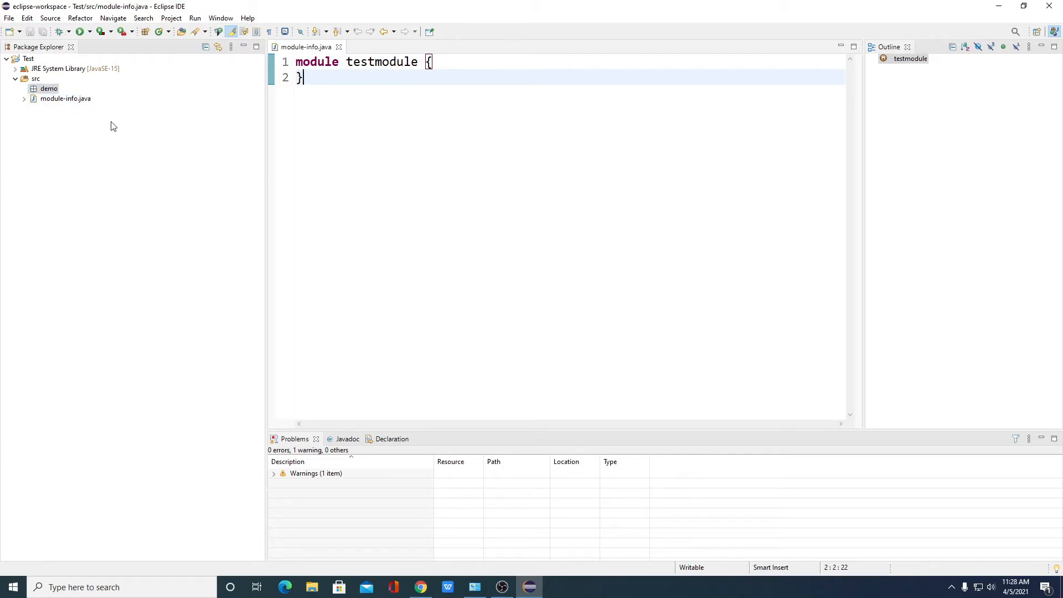
- Create a public class named Testclass in the demo package with a public static void main(String[] args) method stub
right_click(47, 93)
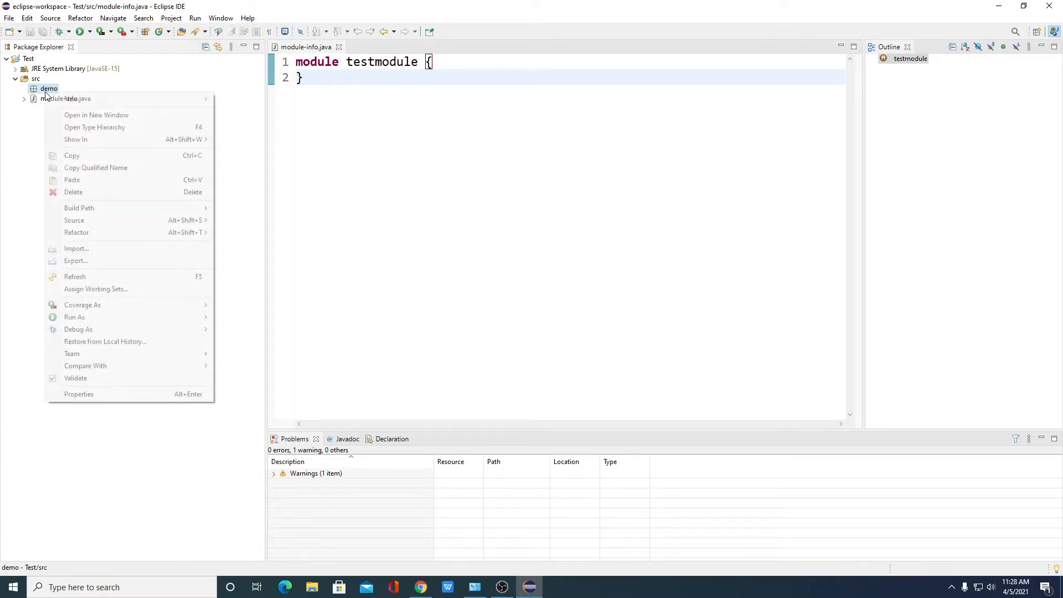
mouse_move(99, 99)
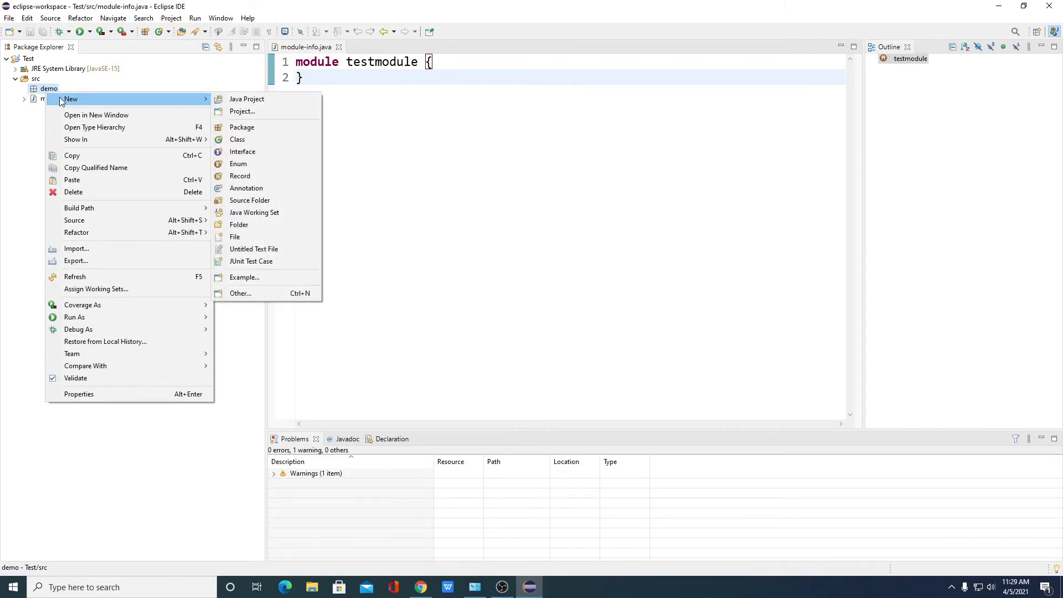
click(237, 140)
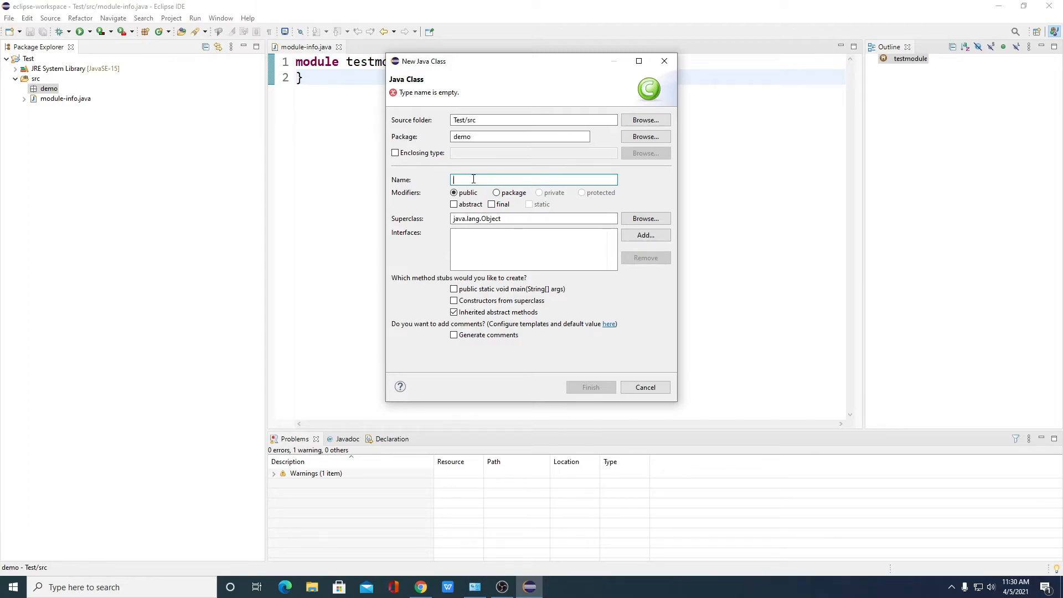
text(Testclass)
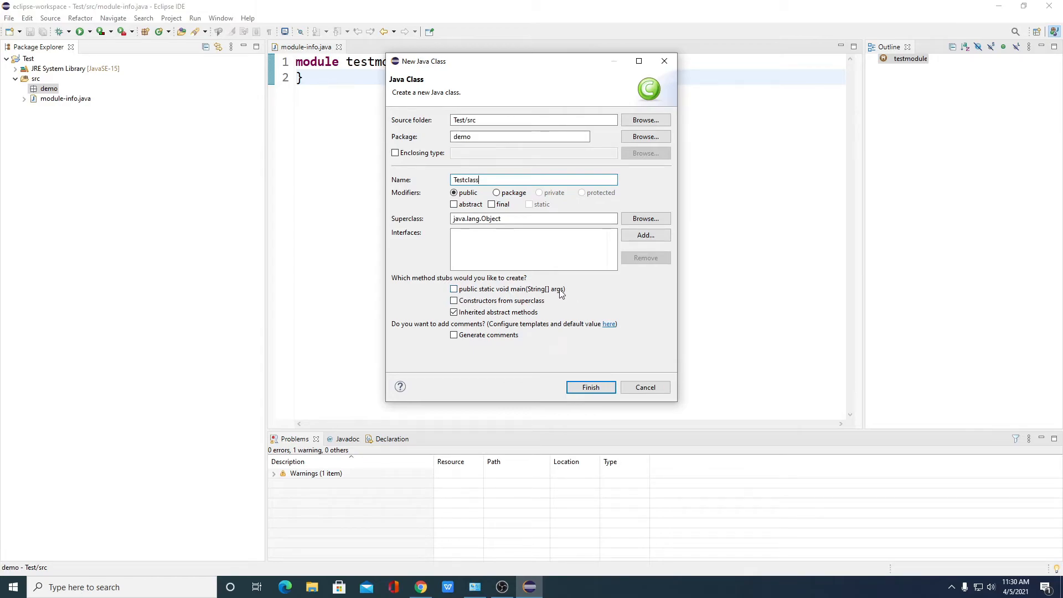
click(453, 290)
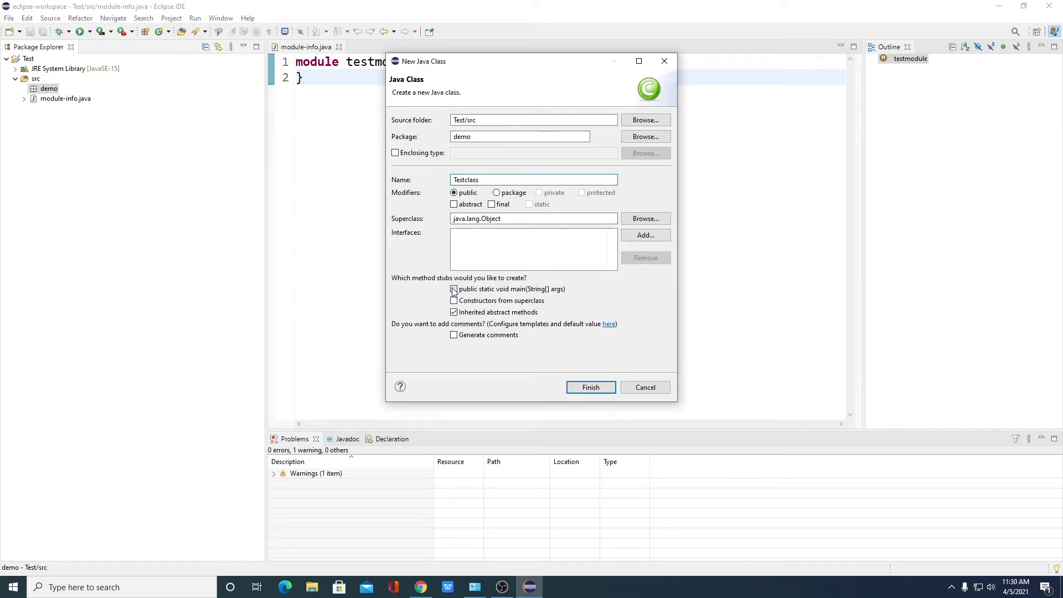
click(590, 387)
- Examine the generated code in Testclass.java, including the class name and the main method block
drag(334, 225, 296, 62)
click(432, 267)
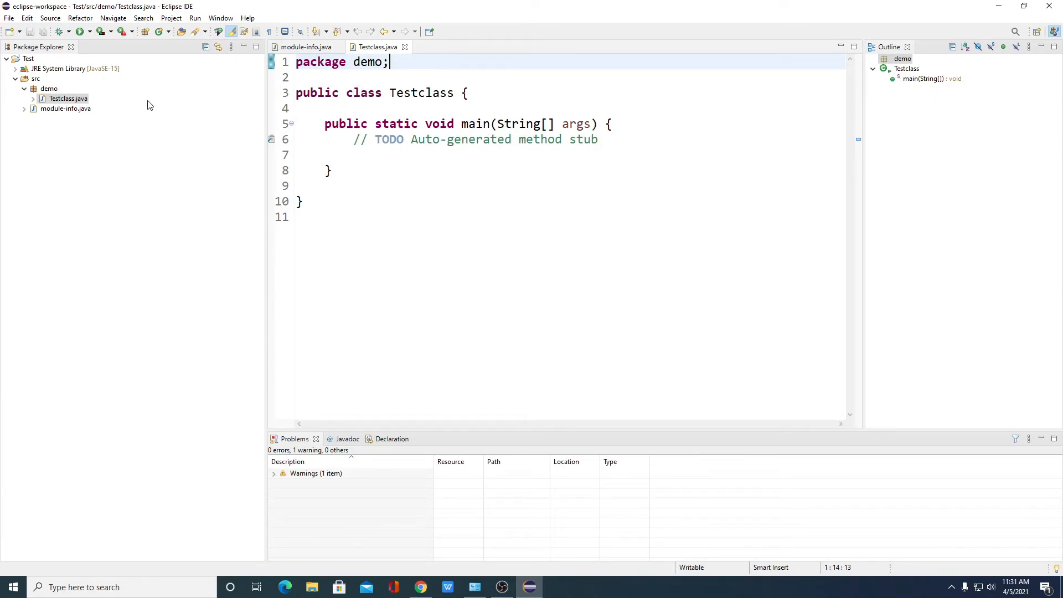
click(83, 101)
mouse_move(393, 94)
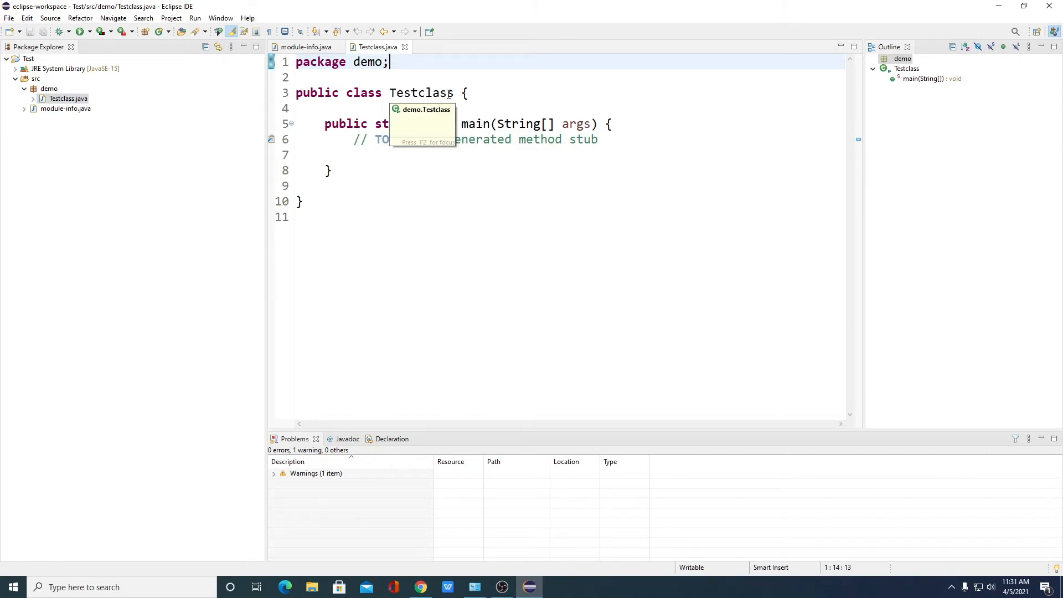
drag(458, 93, 394, 82)
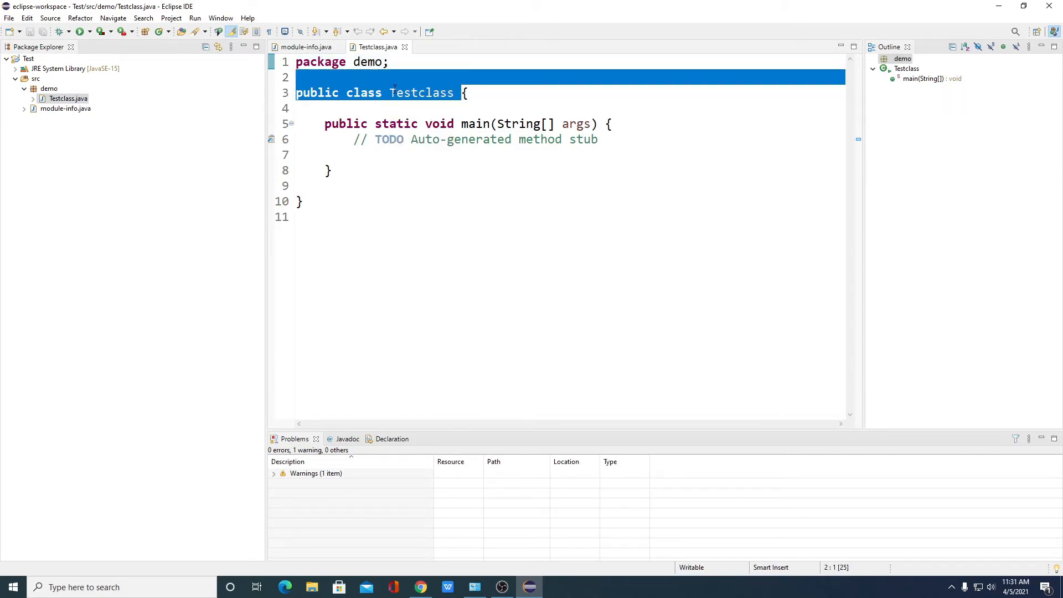
click(394, 92)
click(435, 75)
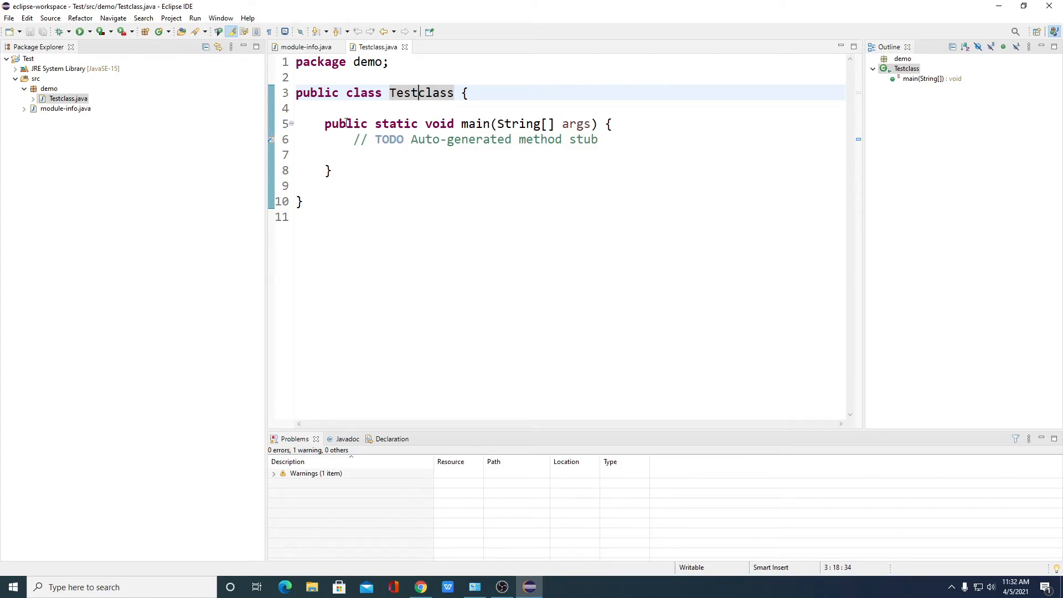
drag(324, 123, 370, 171)
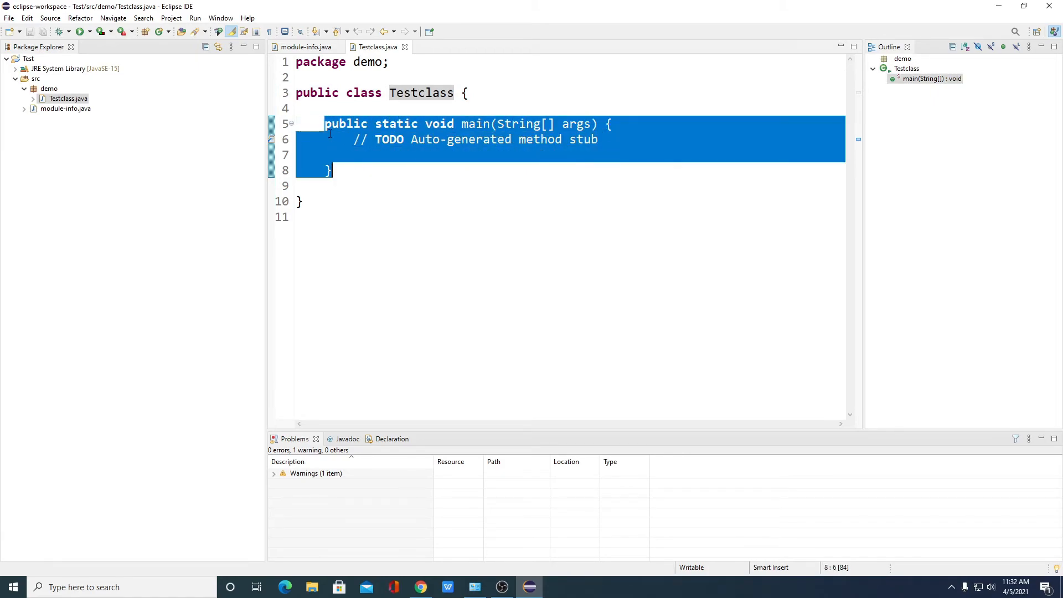
click(332, 139)
- Add the statement System.out.println("Hello World!"); inside the main method of Testclass, leaving blank lines below the TODO comment
click(363, 160)
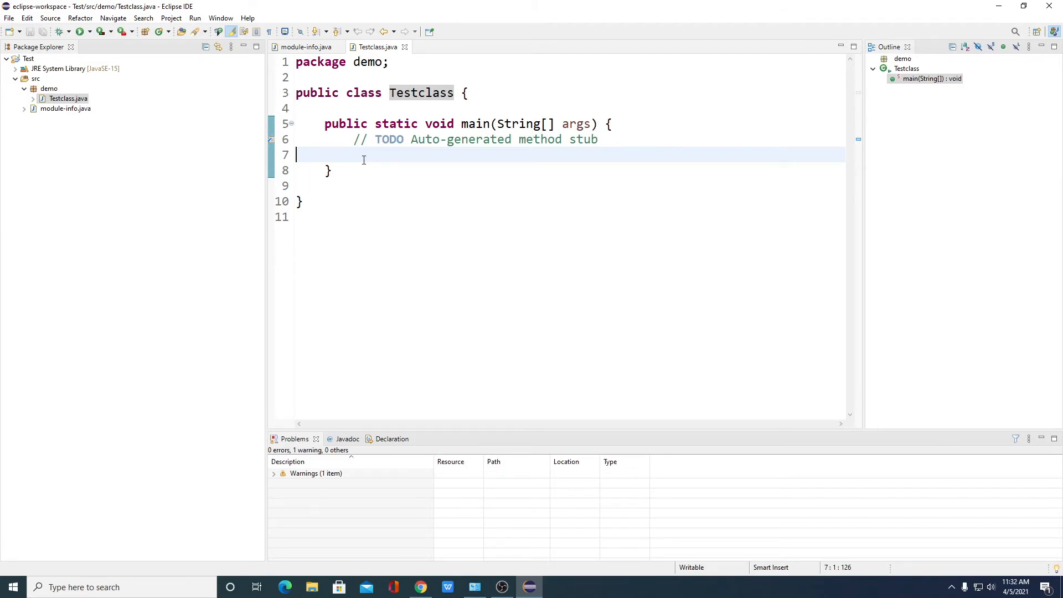
key(Return)
key(Return)
text(S)
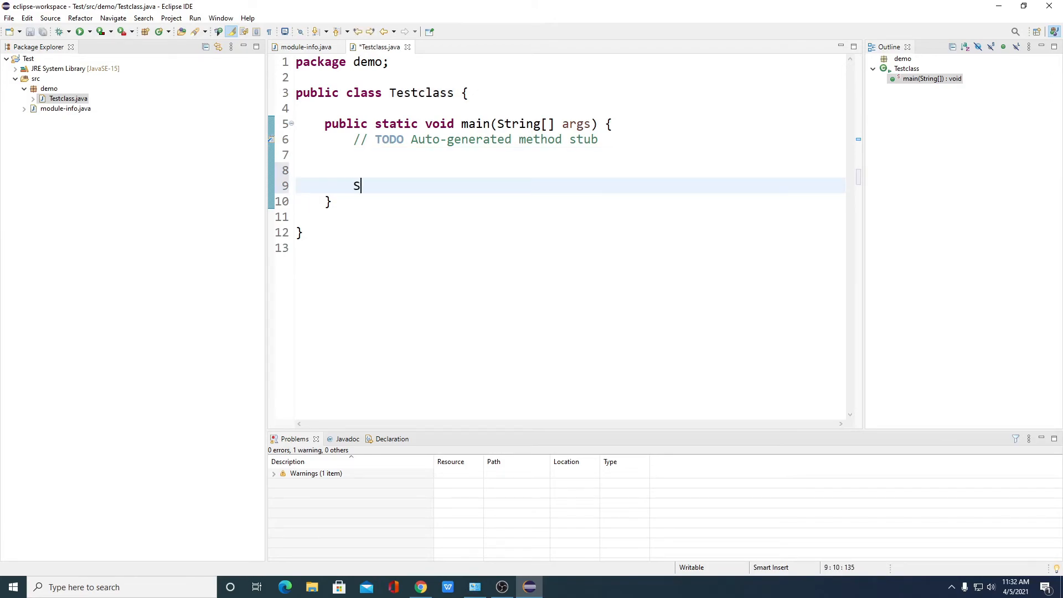
text(y)
key(BackSpace)
text(ystem.out)
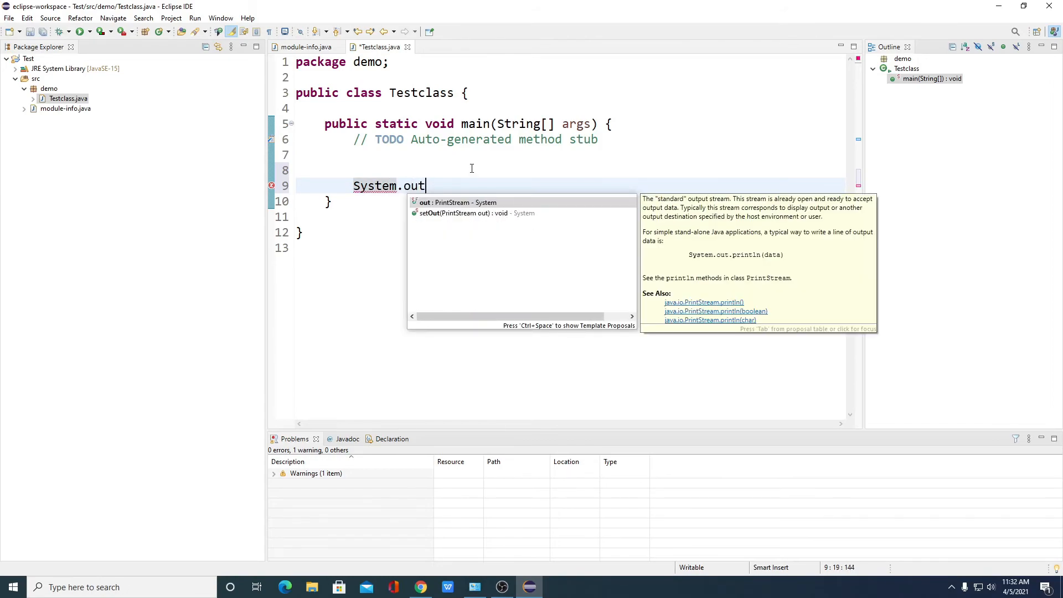
text(.println)
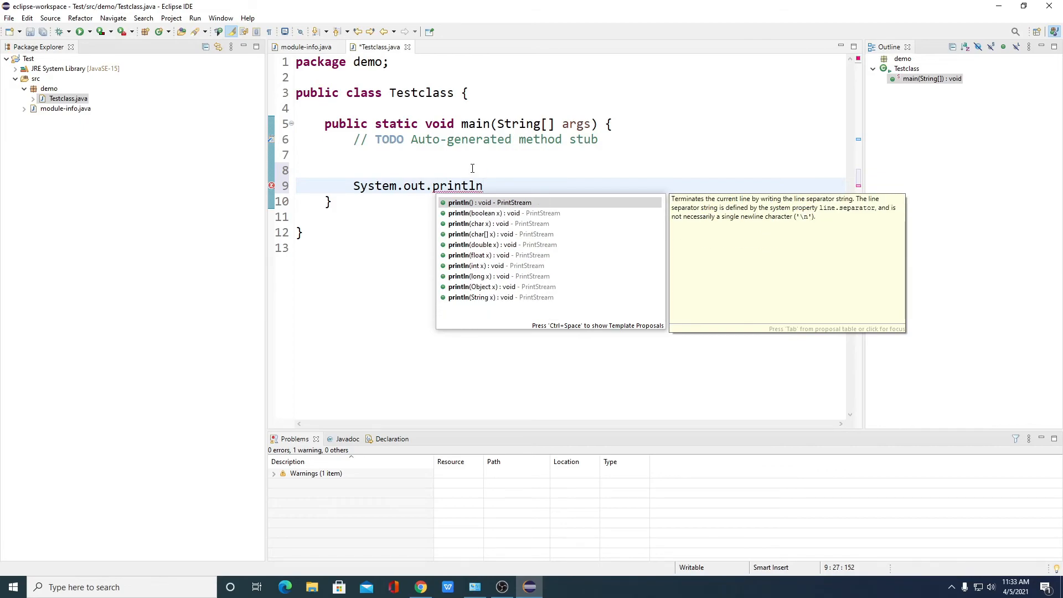
text(()
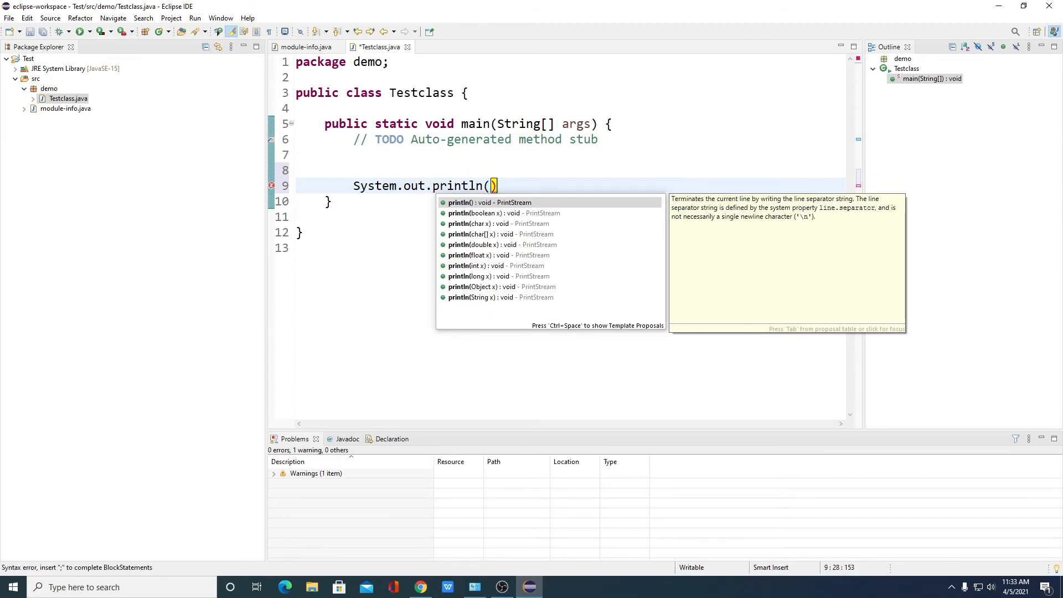
text(")
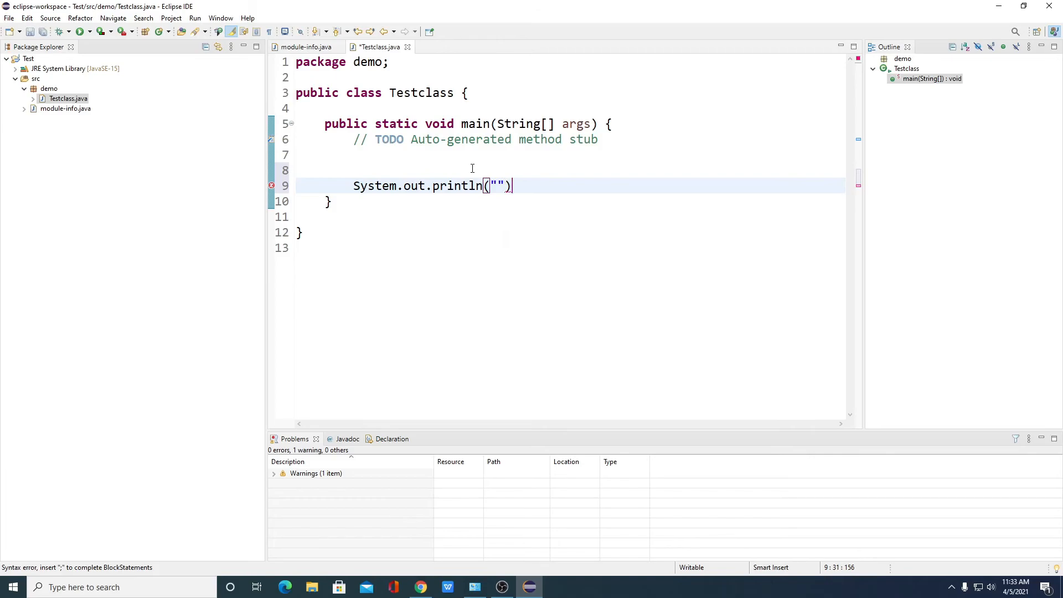
click(508, 184)
text(;)
click(499, 186)
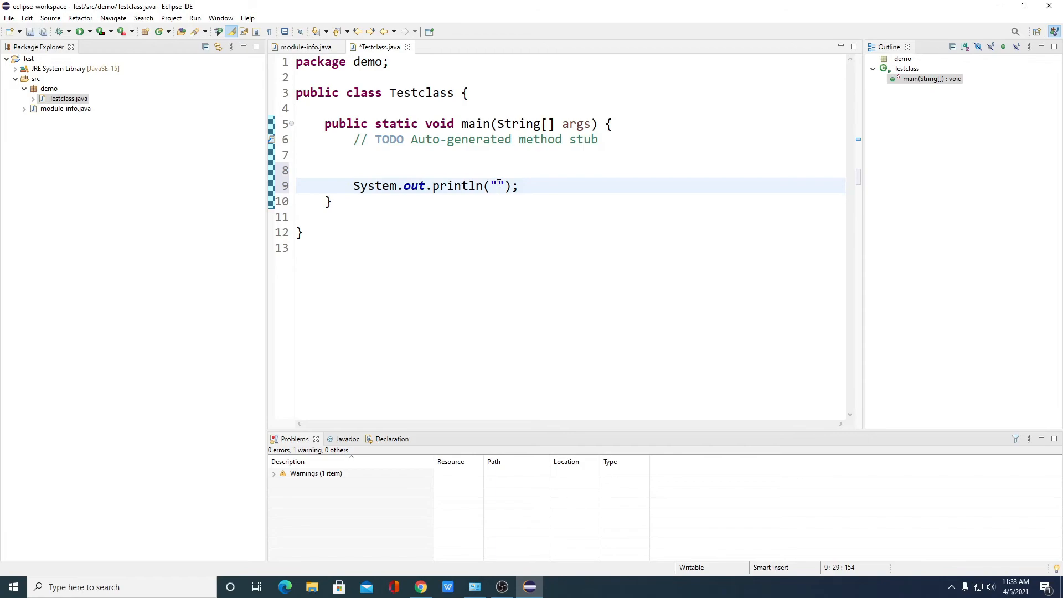
text(Hello World!)
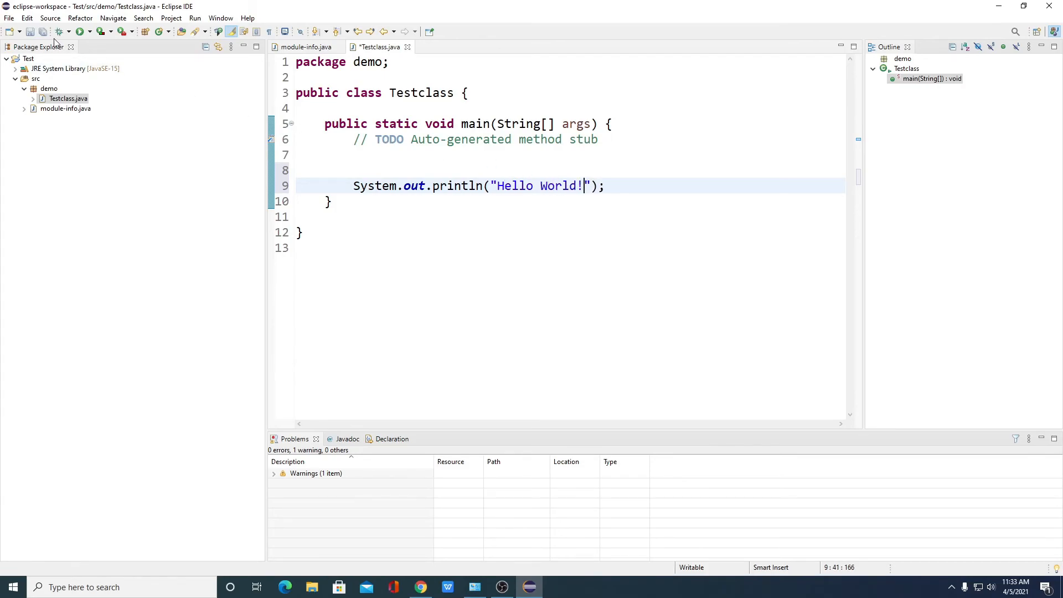
- Save Testclass.java and run it
click(9, 18)
click(51, 112)
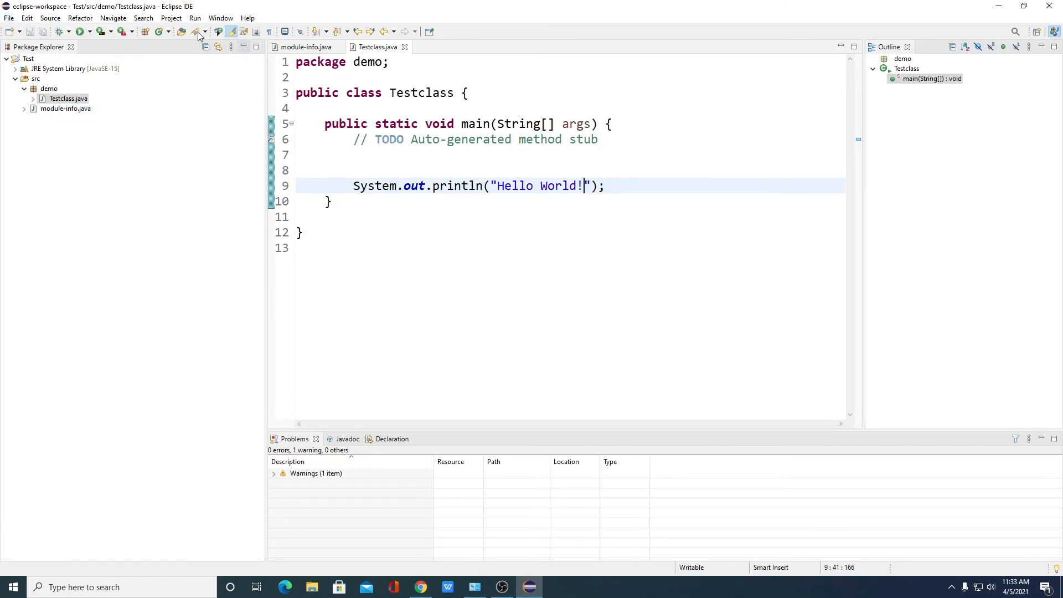
click(194, 18)
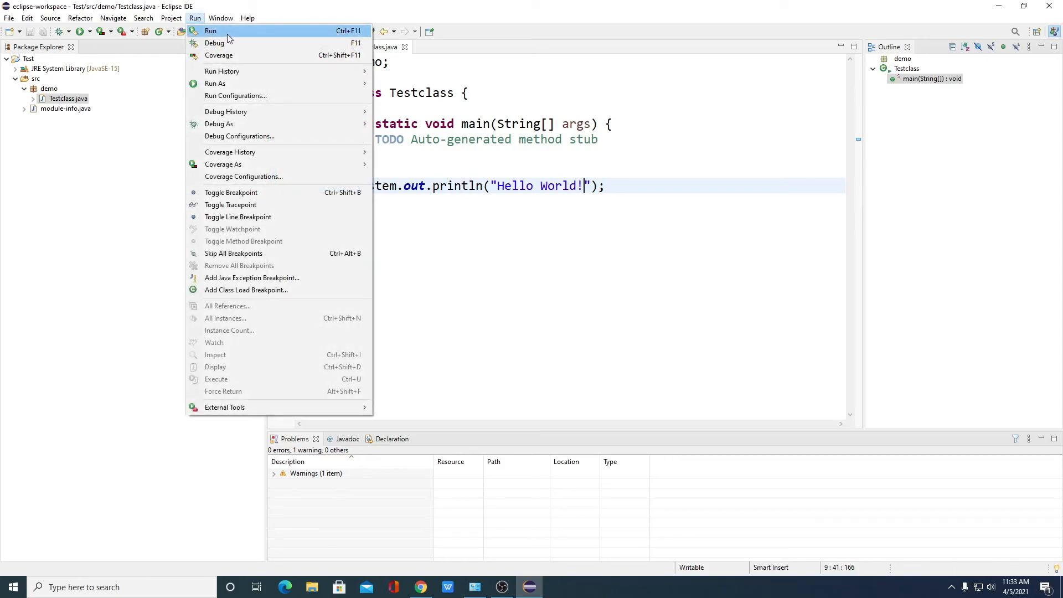
click(359, 32)
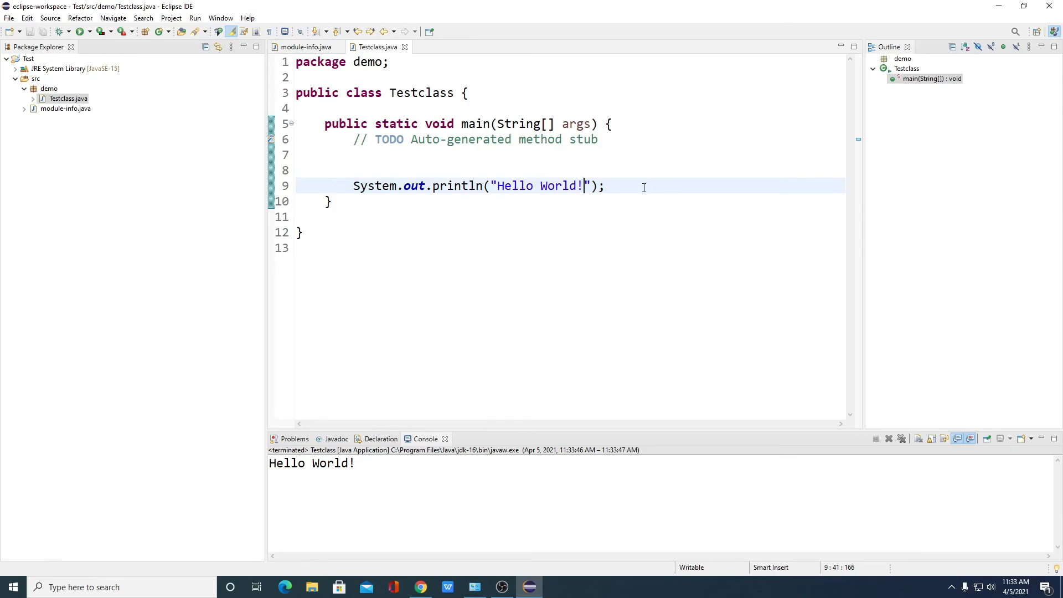
- Duplicate the println statement onto the line below and change its text to "Welcome to thecoderworld YouTube Channel."
drag(626, 187, 352, 185)
key(ctrl+c)
click(638, 187)
key(Return)
key(ctrl+v)
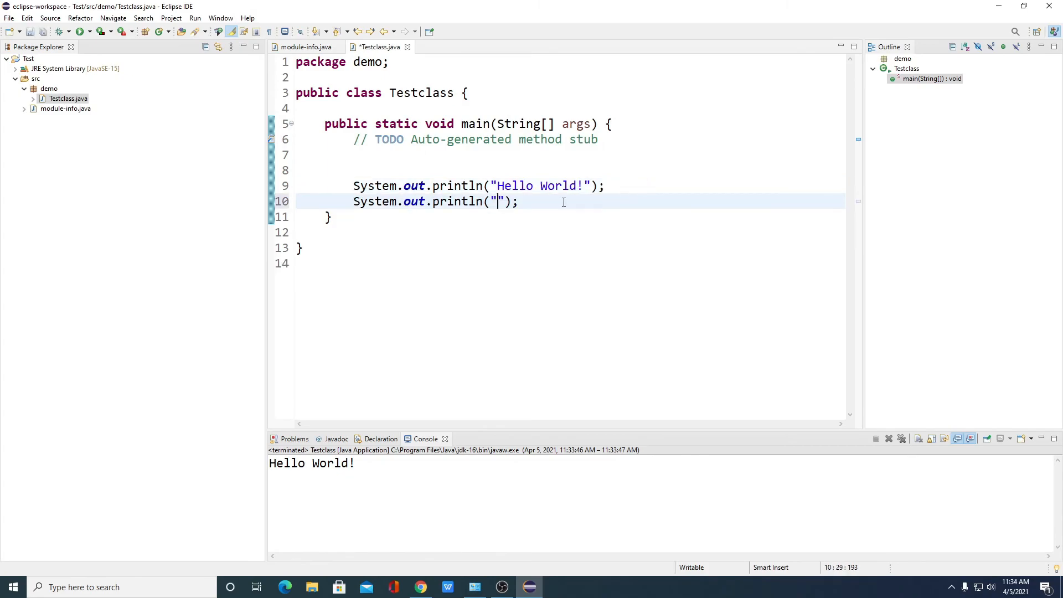
text(Welcome to thecoderworld YouTube Channel.)
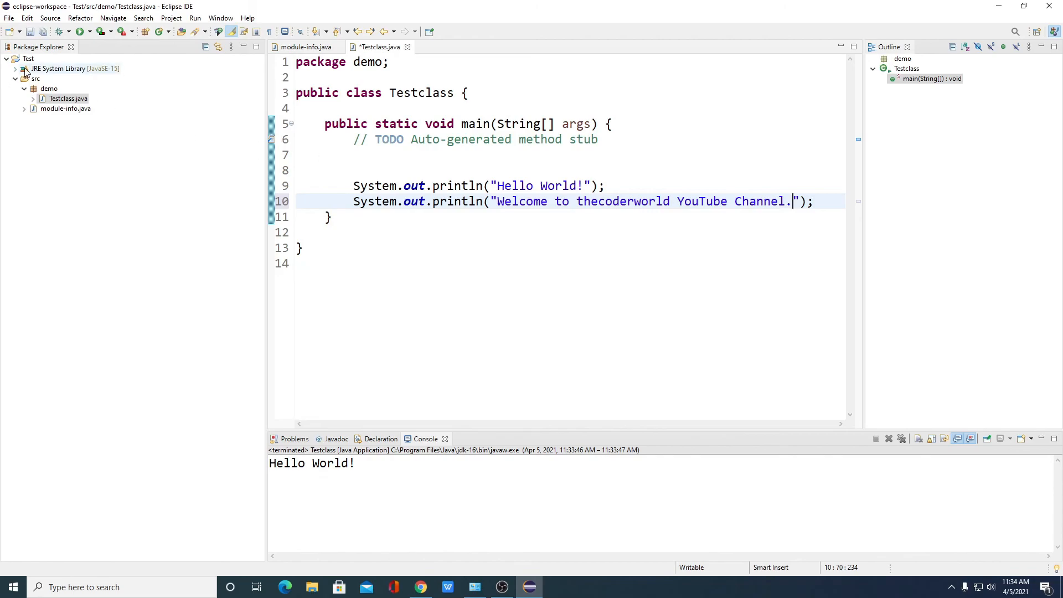
- Save the edited Testclass.java and run the program again with both print statements
click(195, 18)
click(195, 18)
click(195, 19)
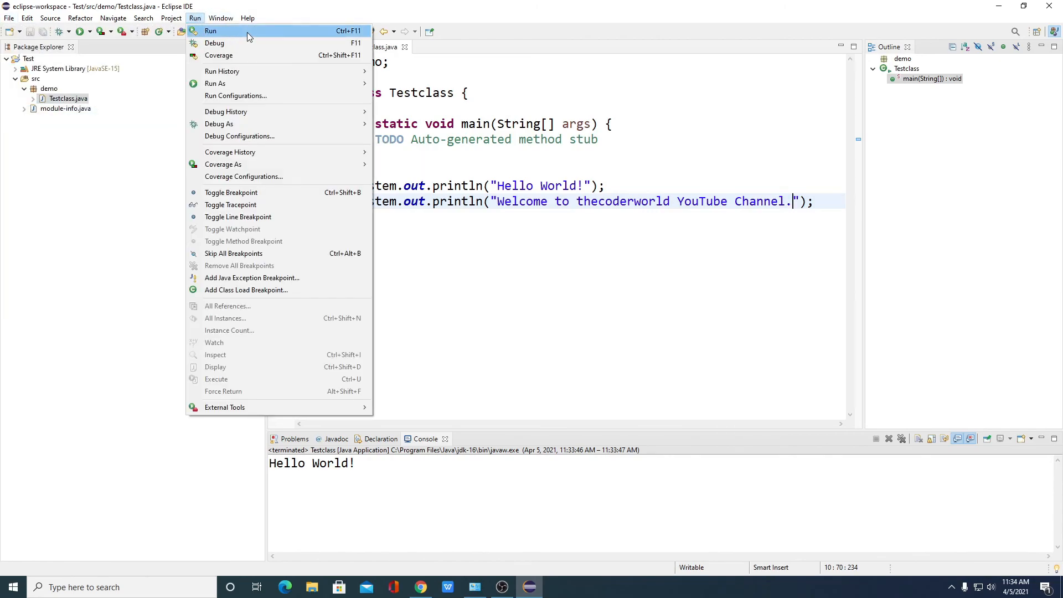
click(242, 32)
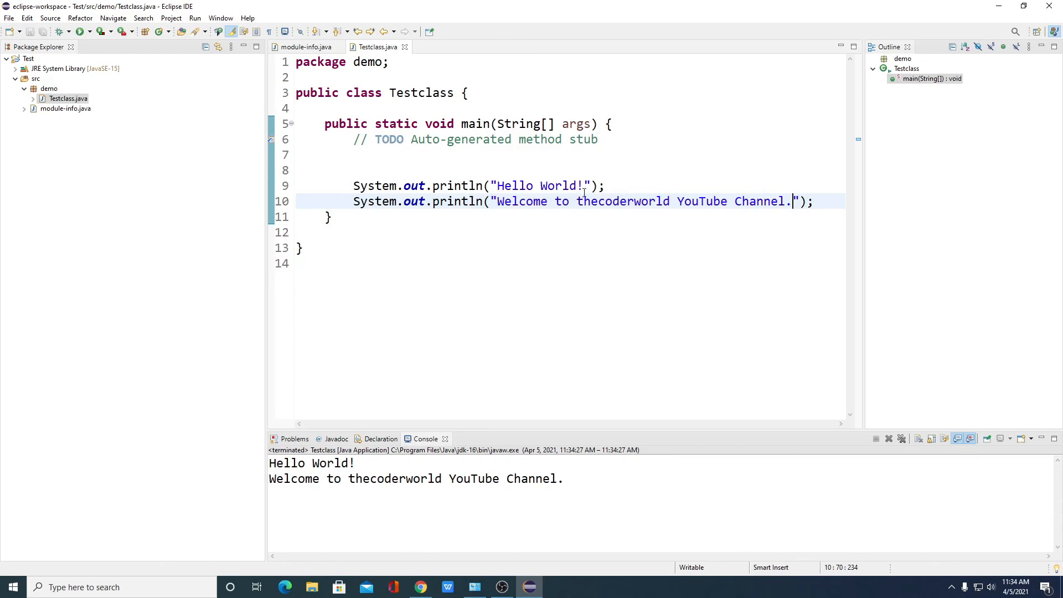
drag(605, 186, 591, 201)
click(368, 213)
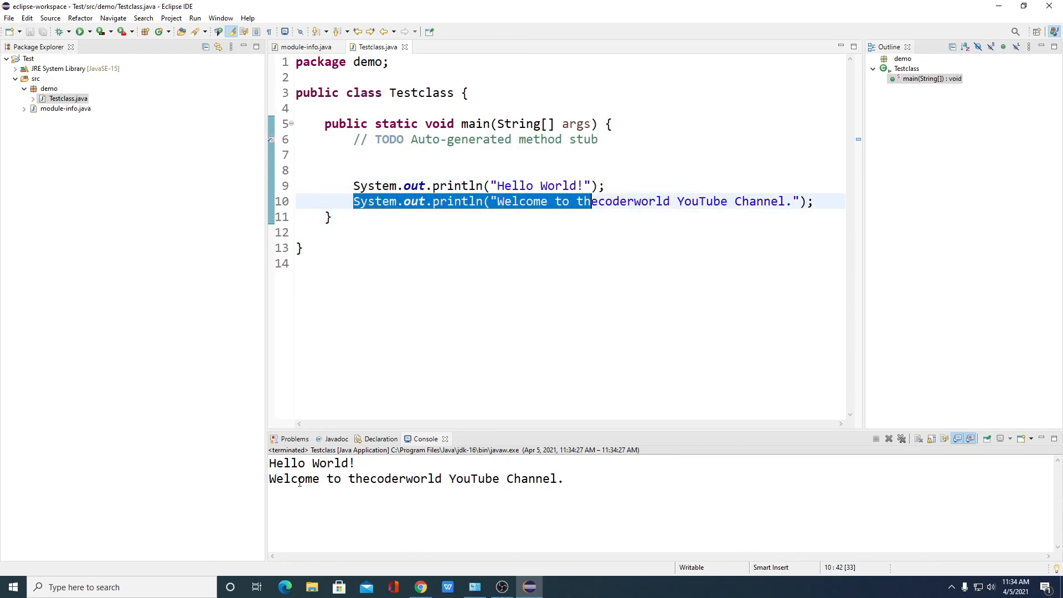
click(562, 481)
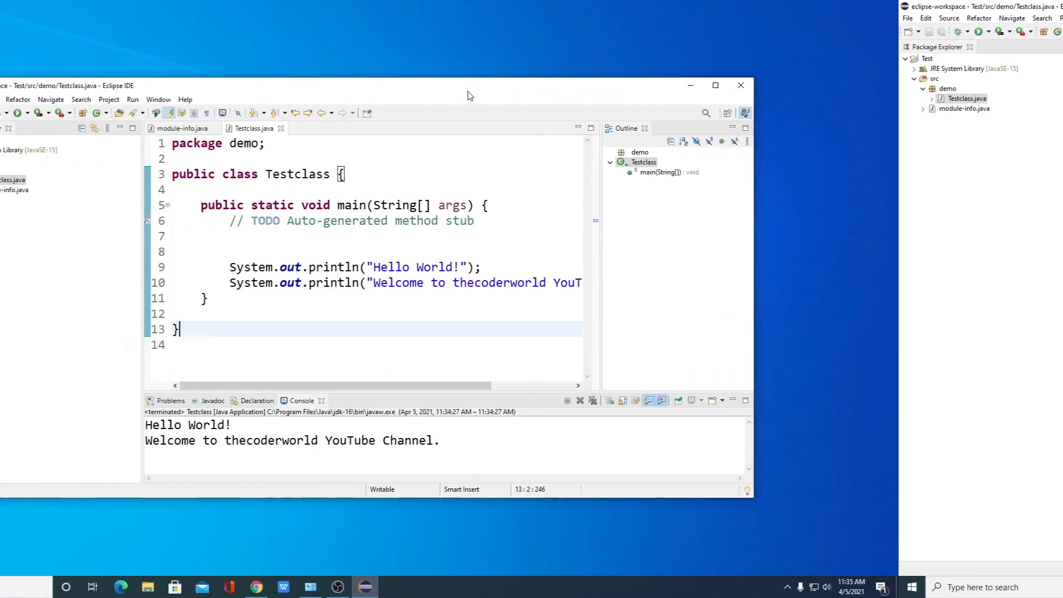